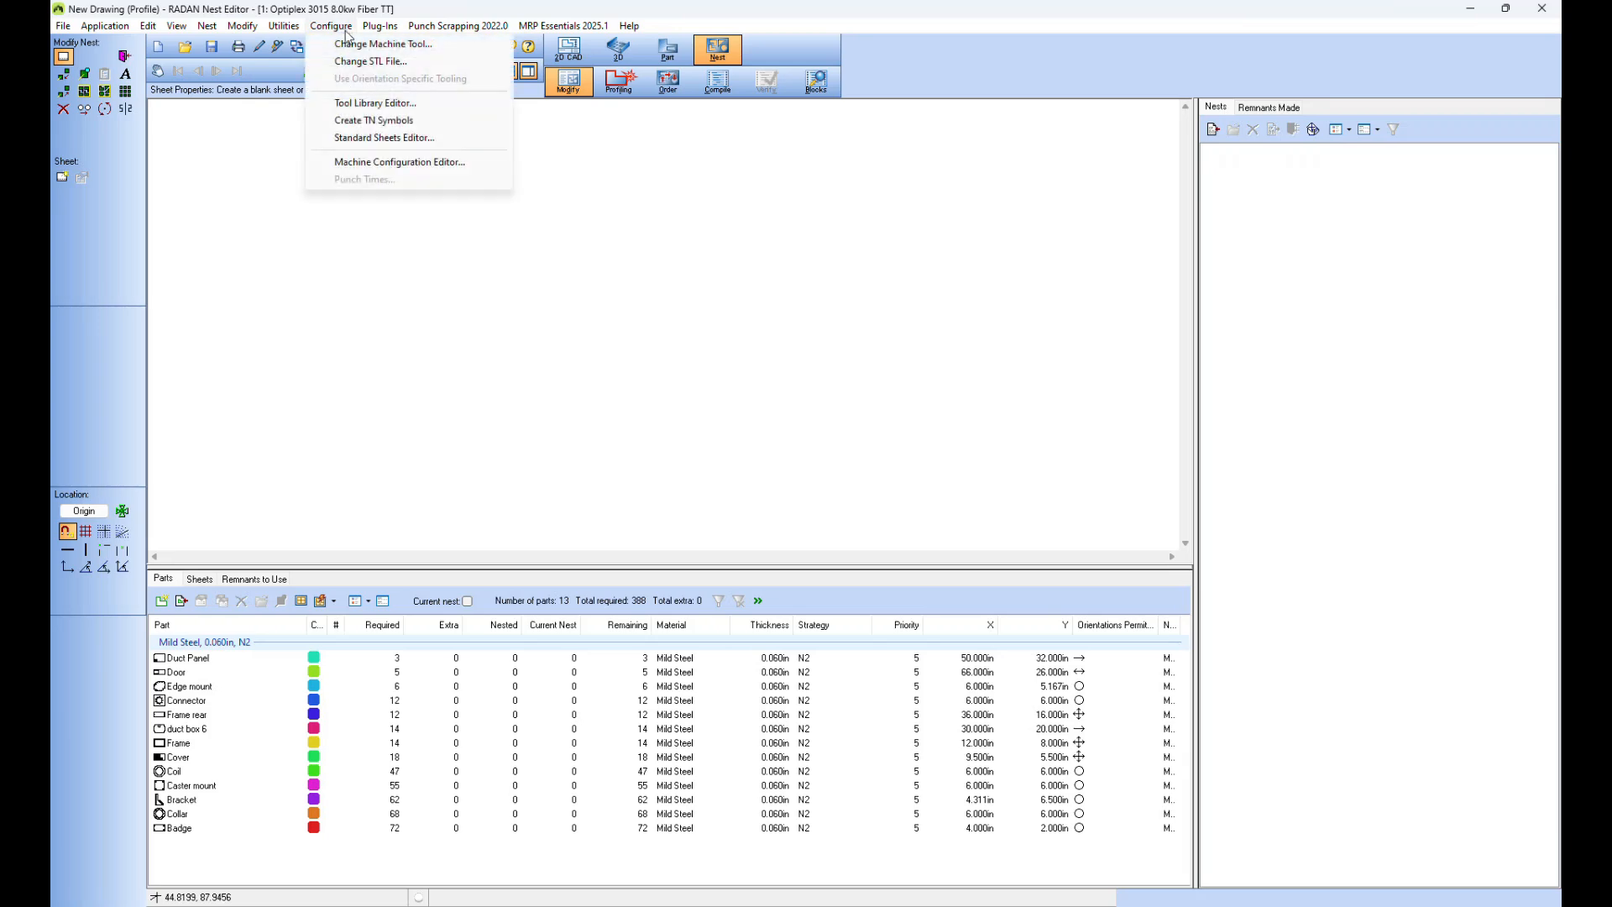
Step: Change the nest project's machine tool to Amada EMK 3612 Fanuc 180i-PB
click(361, 57)
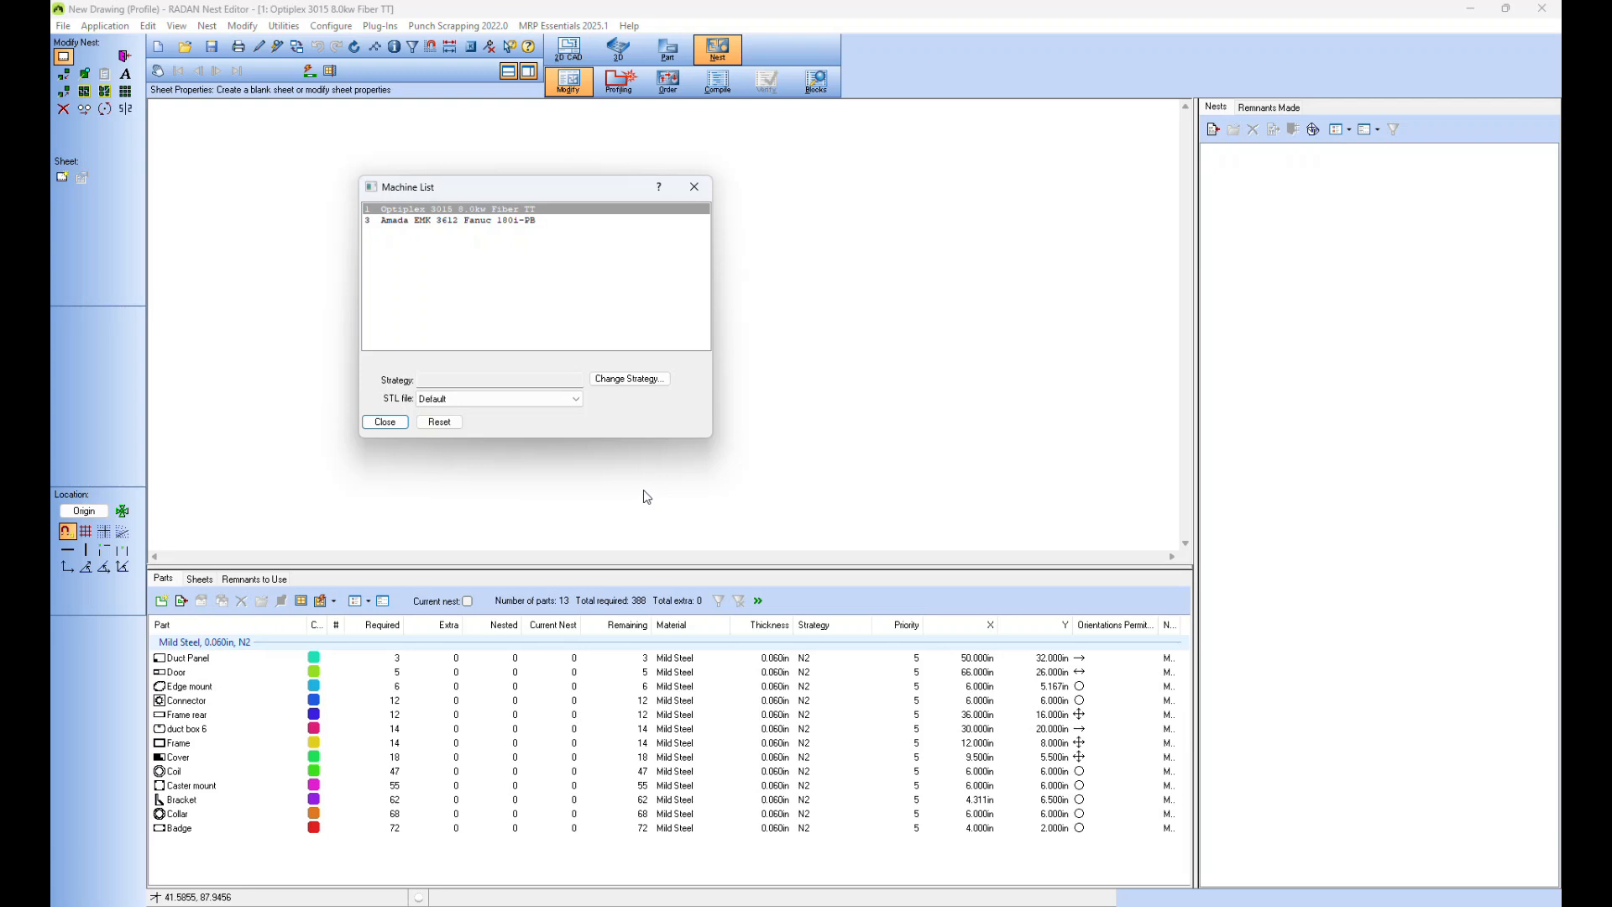
click(419, 220)
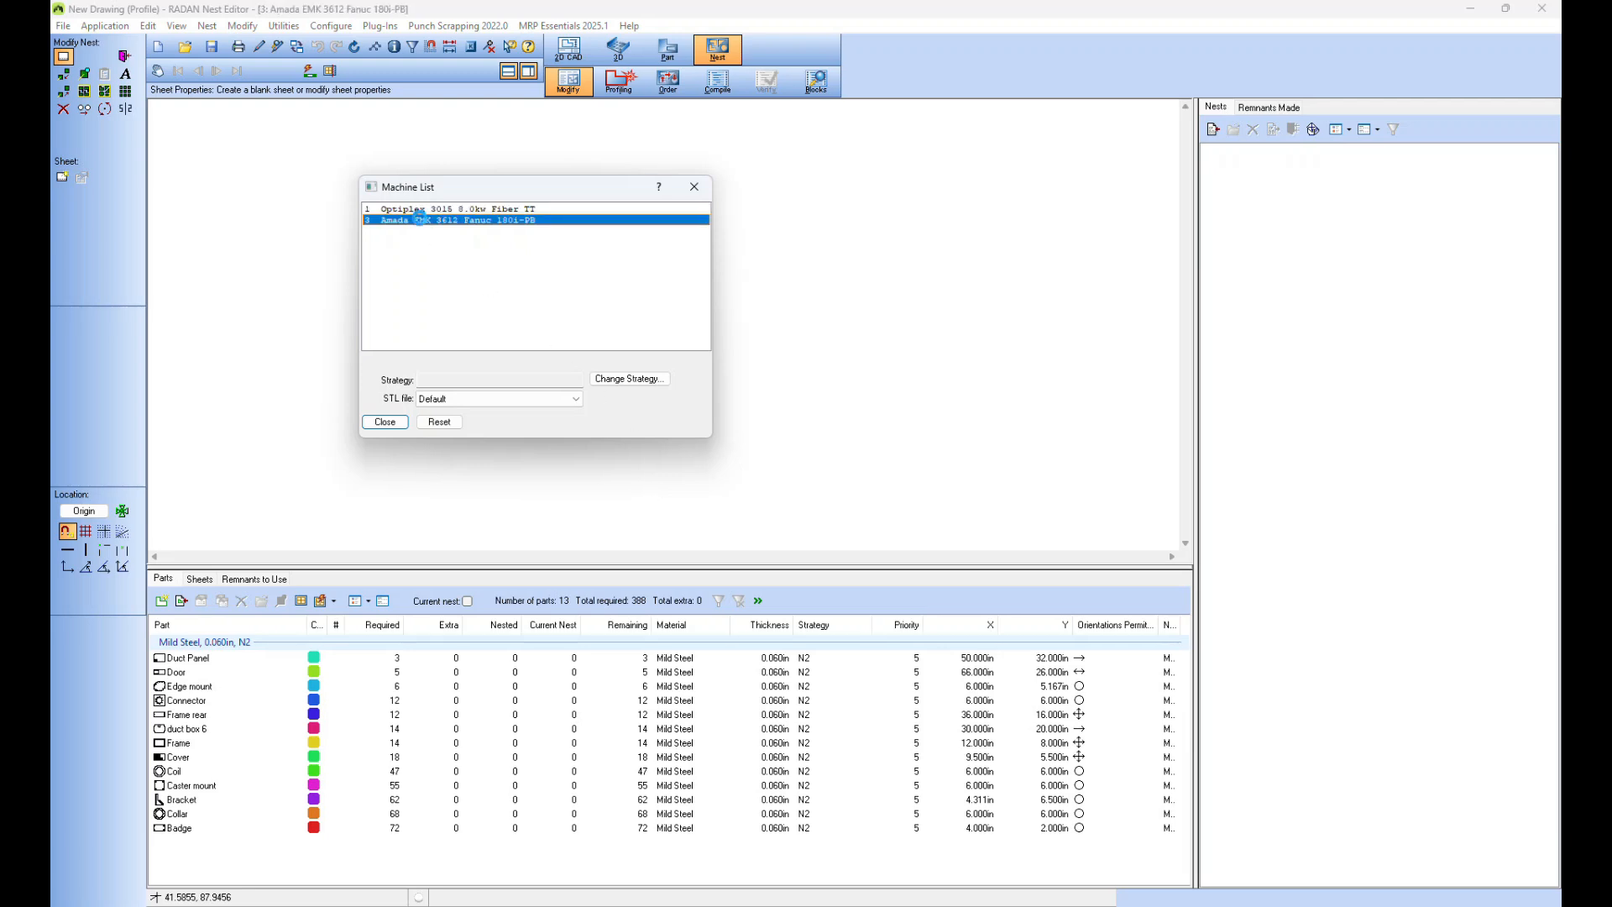
click(387, 425)
Step: Set the part XY gap to 0.75 in the clearances of the multi-part nesting settings
click(334, 604)
click(372, 643)
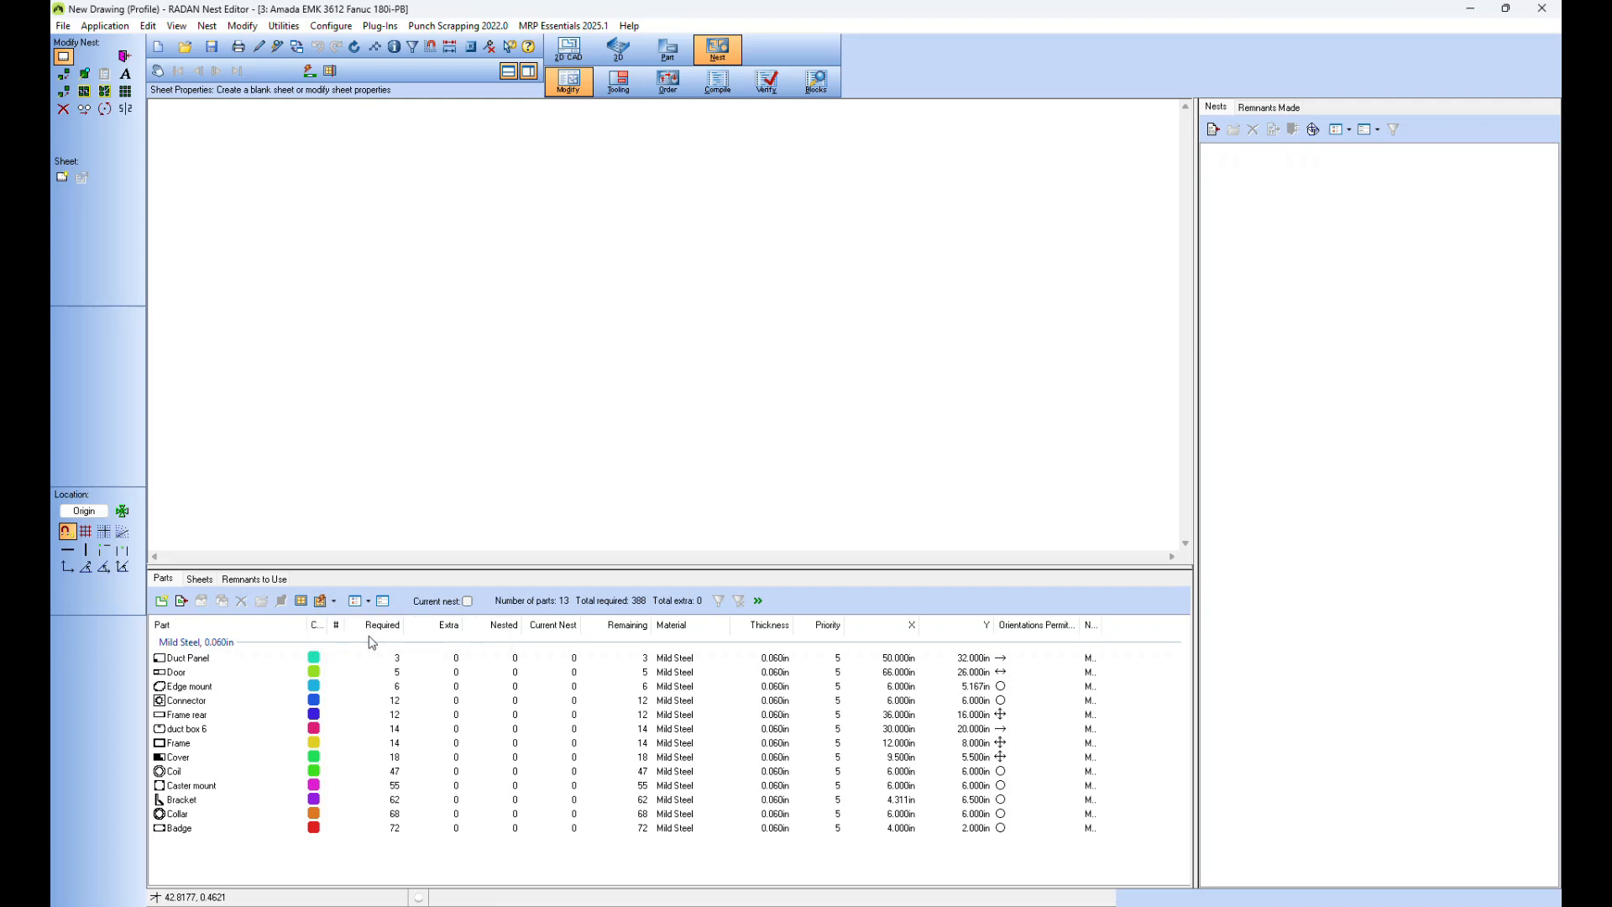
click(737, 260)
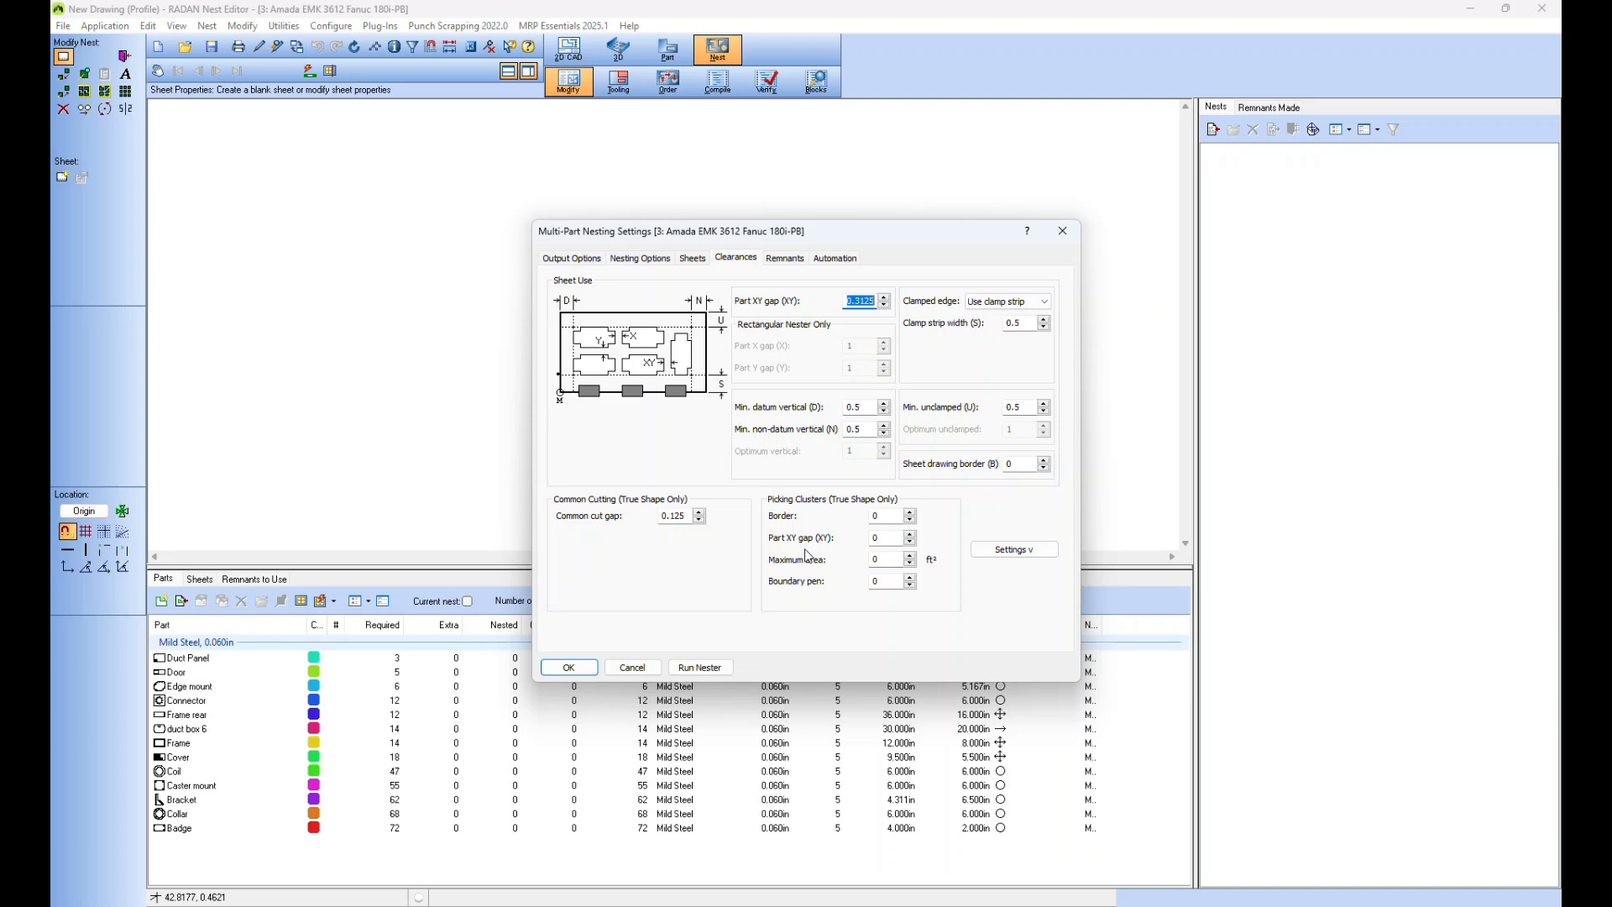
text(.75)
Step: Set the minimum datum vertical, minimum non-datum vertical and minimum unclamped clearances to 1
double_click(869, 406)
text(1)
key(Tab)
text(1)
key(Tab)
key(Tab)
key(Tab)
text(1)
Step: Set the clamp strip width to 4 and the common cut gap to .25
double_click(1022, 324)
text(4)
double_click(680, 516)
text(.2)
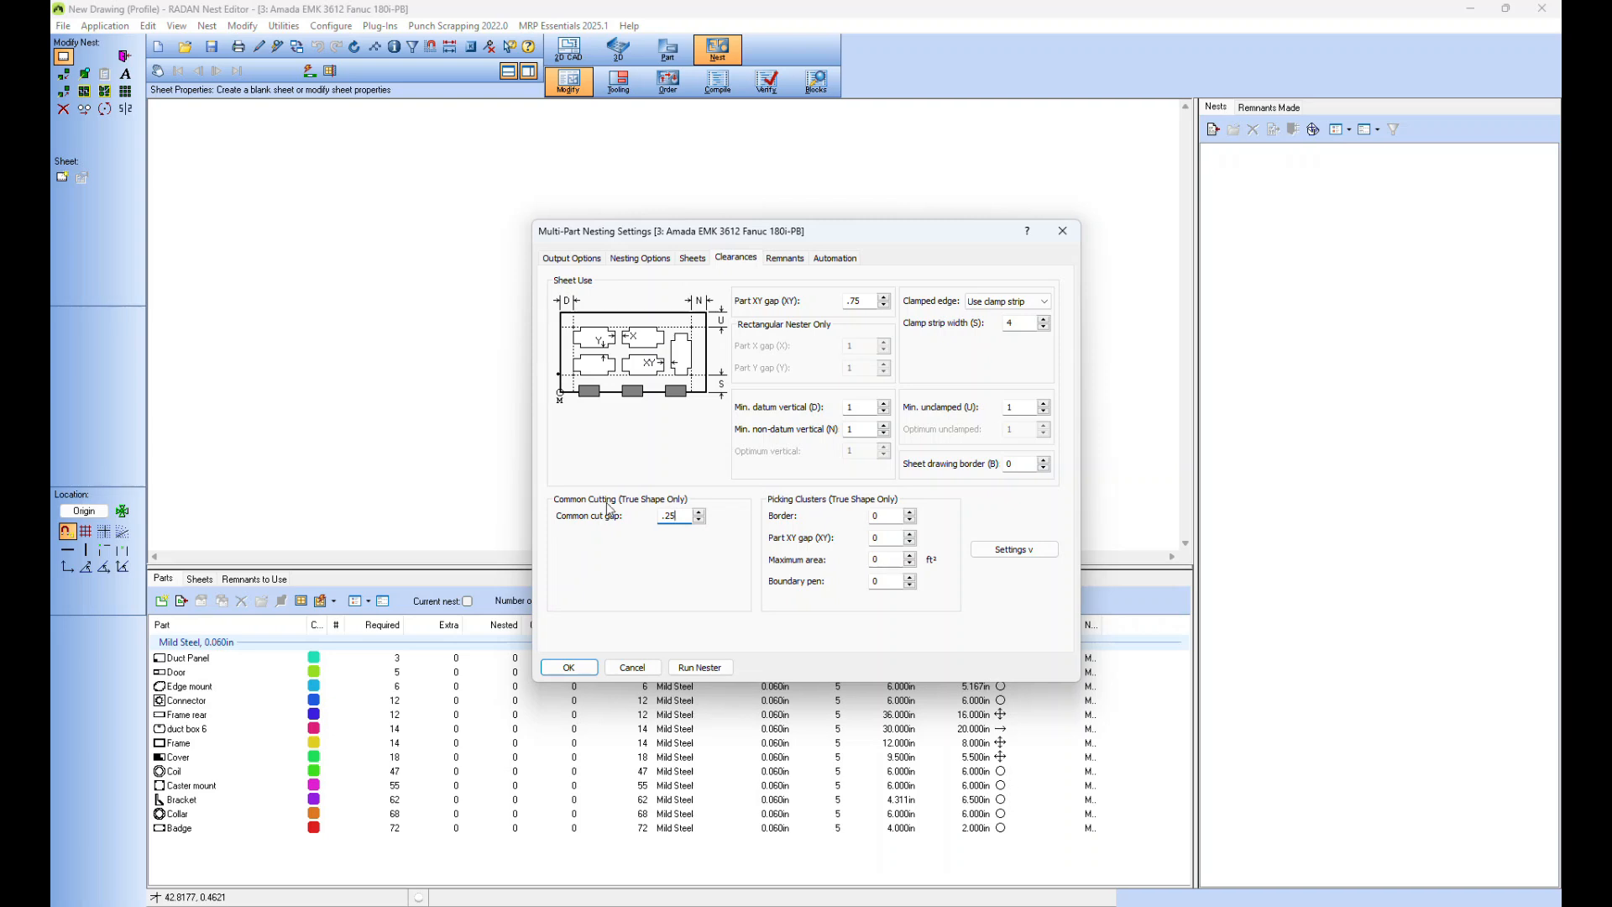
Step: Turn off automatic tooling in the nesting automation settings and choose the aot_Punch_DIRN automatic order style
click(835, 259)
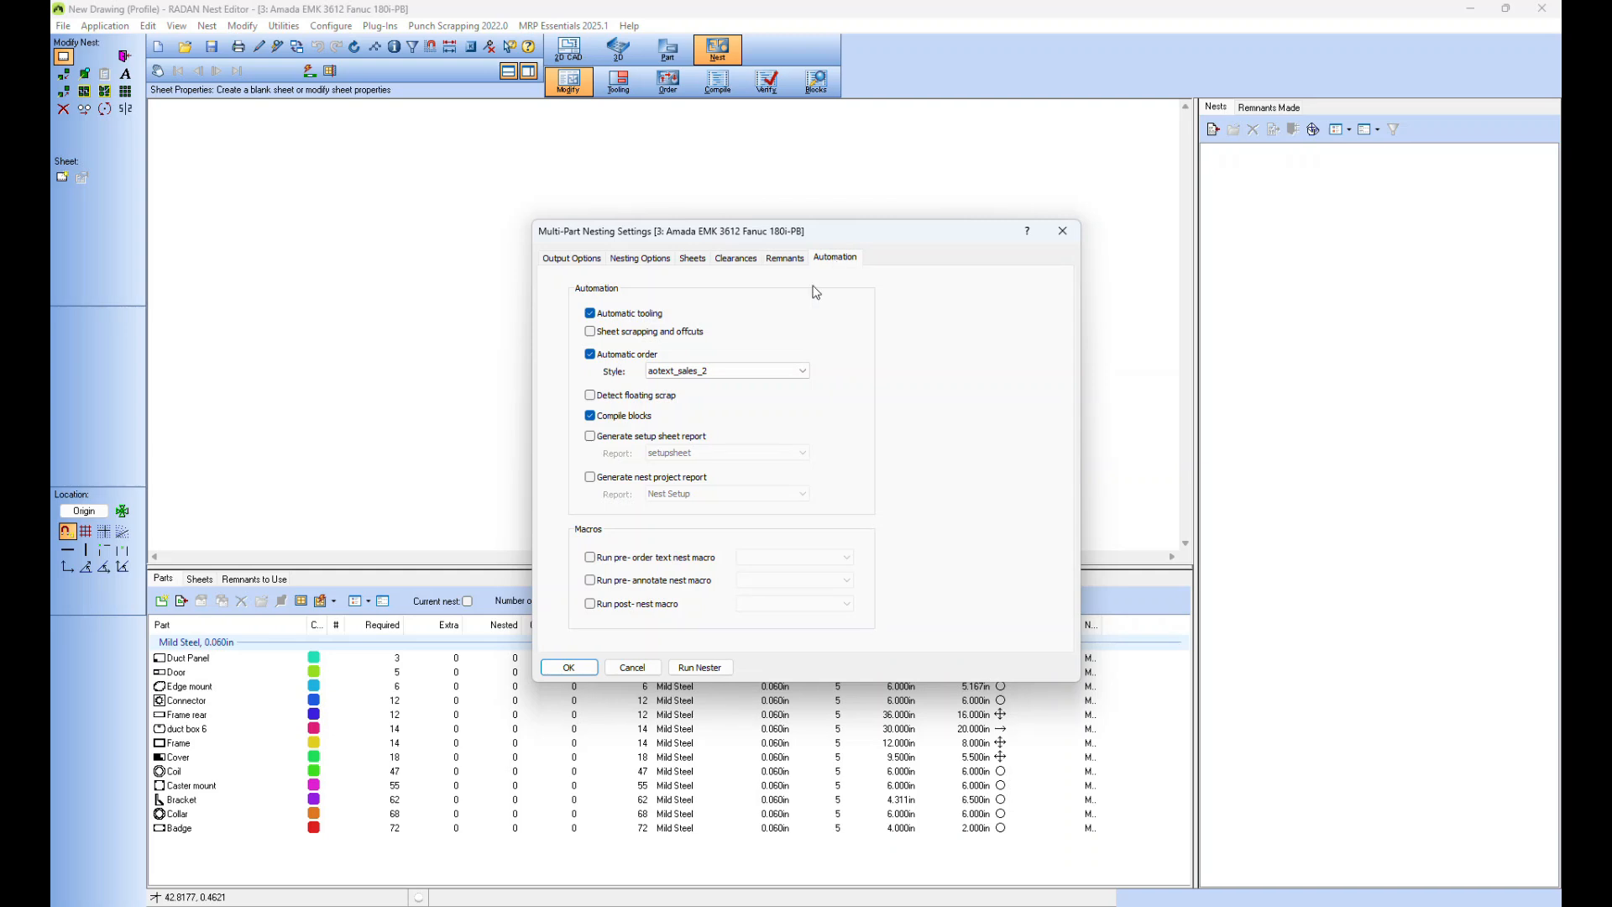
click(599, 315)
click(790, 374)
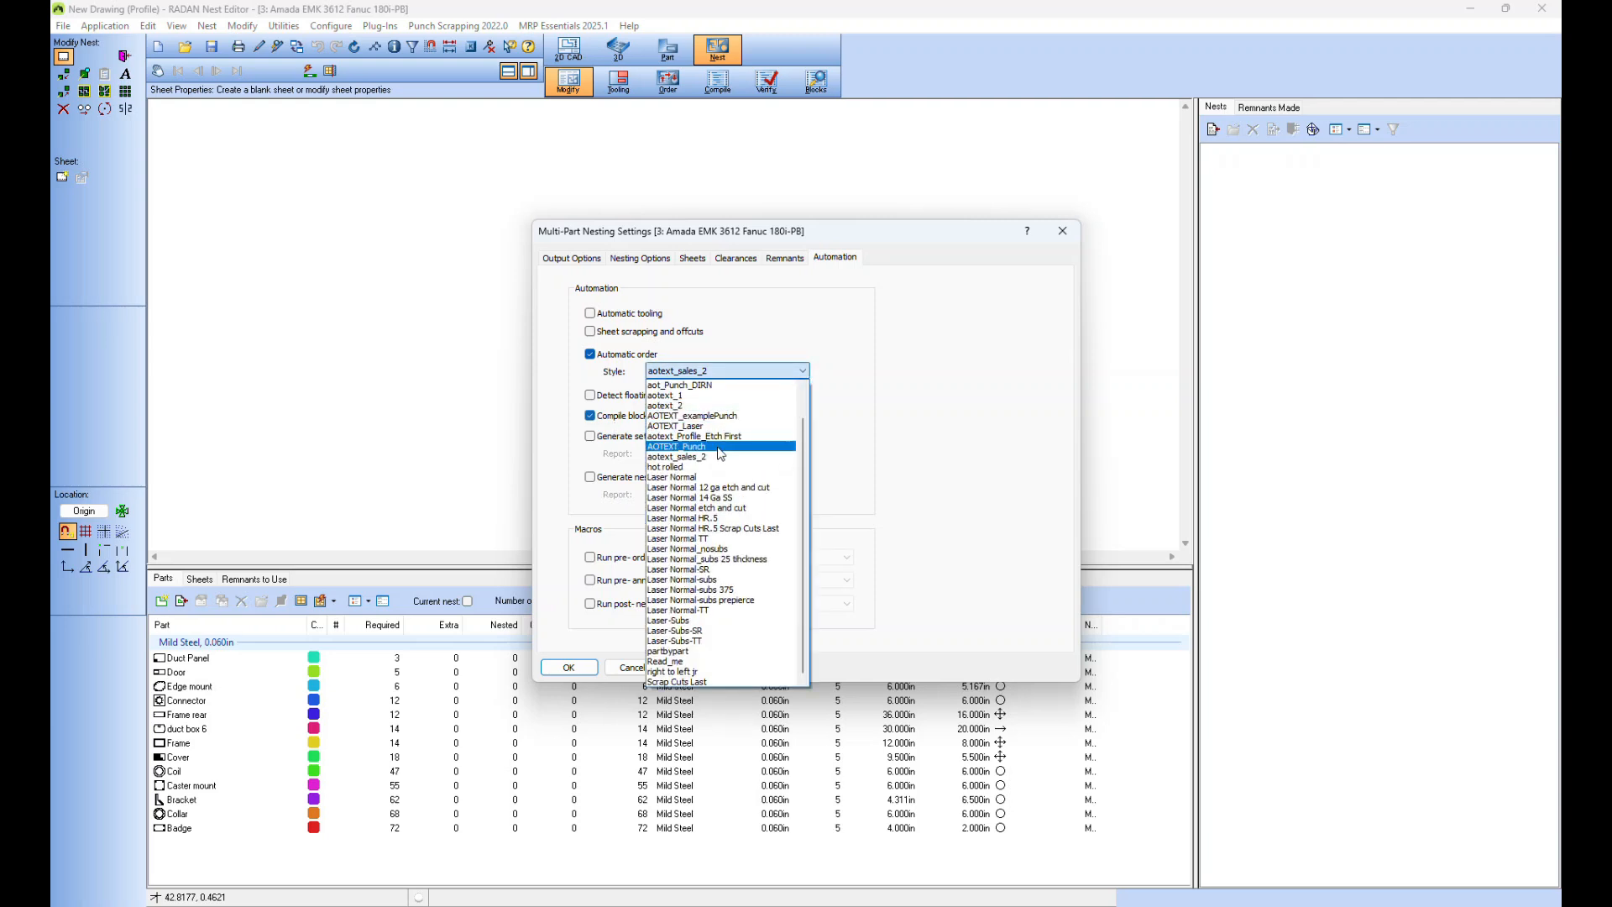
click(692, 386)
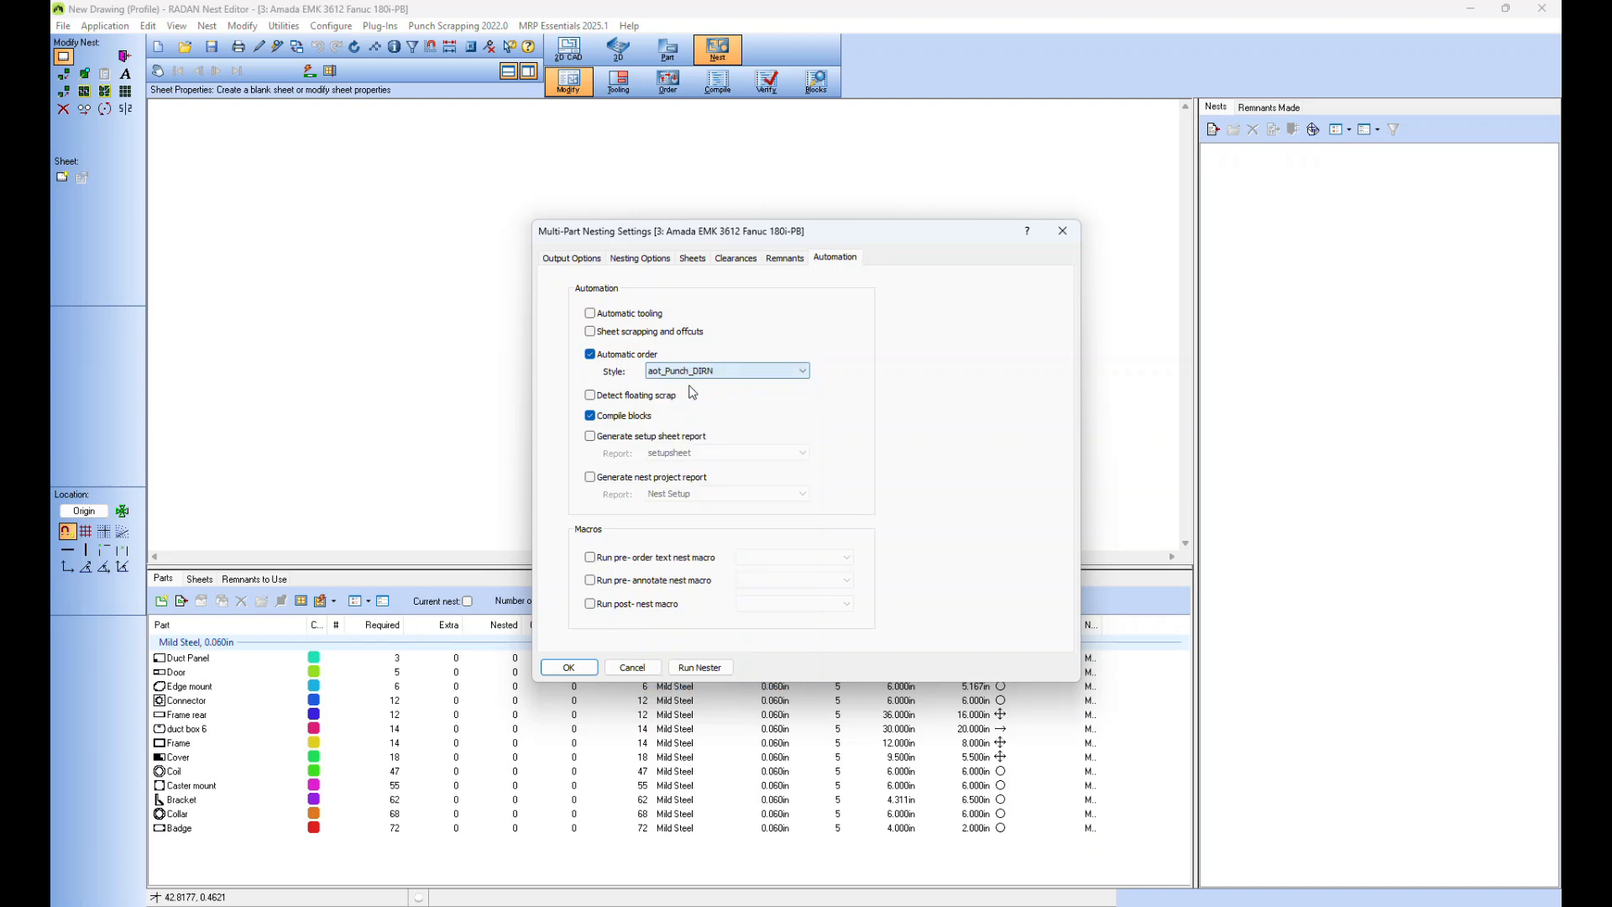
Step: Turn off automatic order and block compiling, and accept the multi-part nesting settings
click(590, 354)
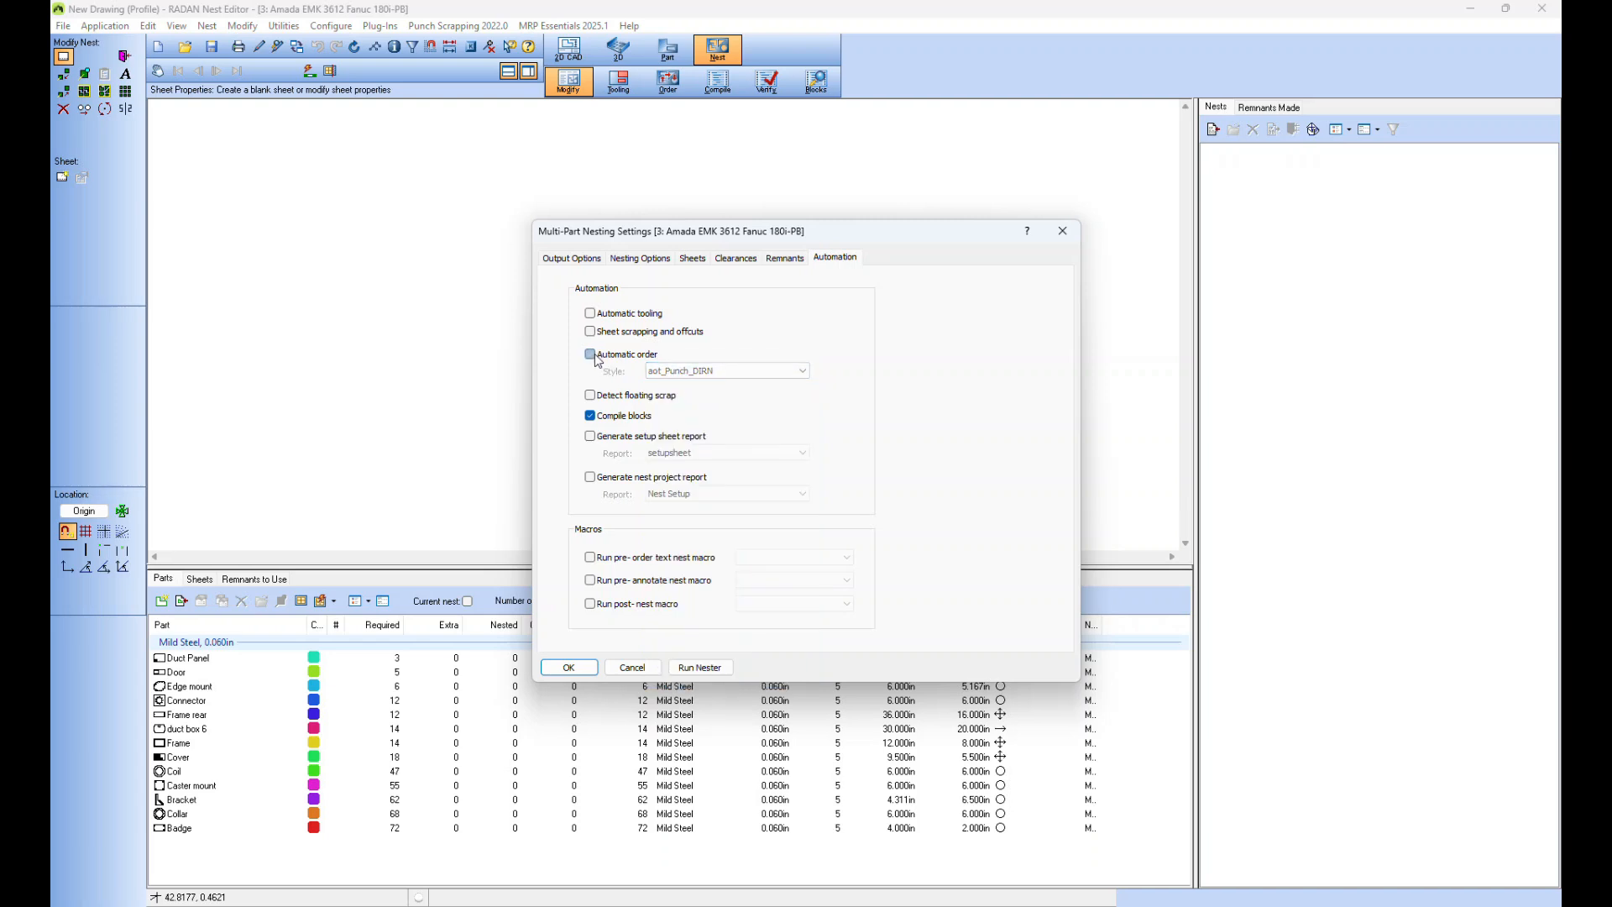
click(590, 416)
click(576, 259)
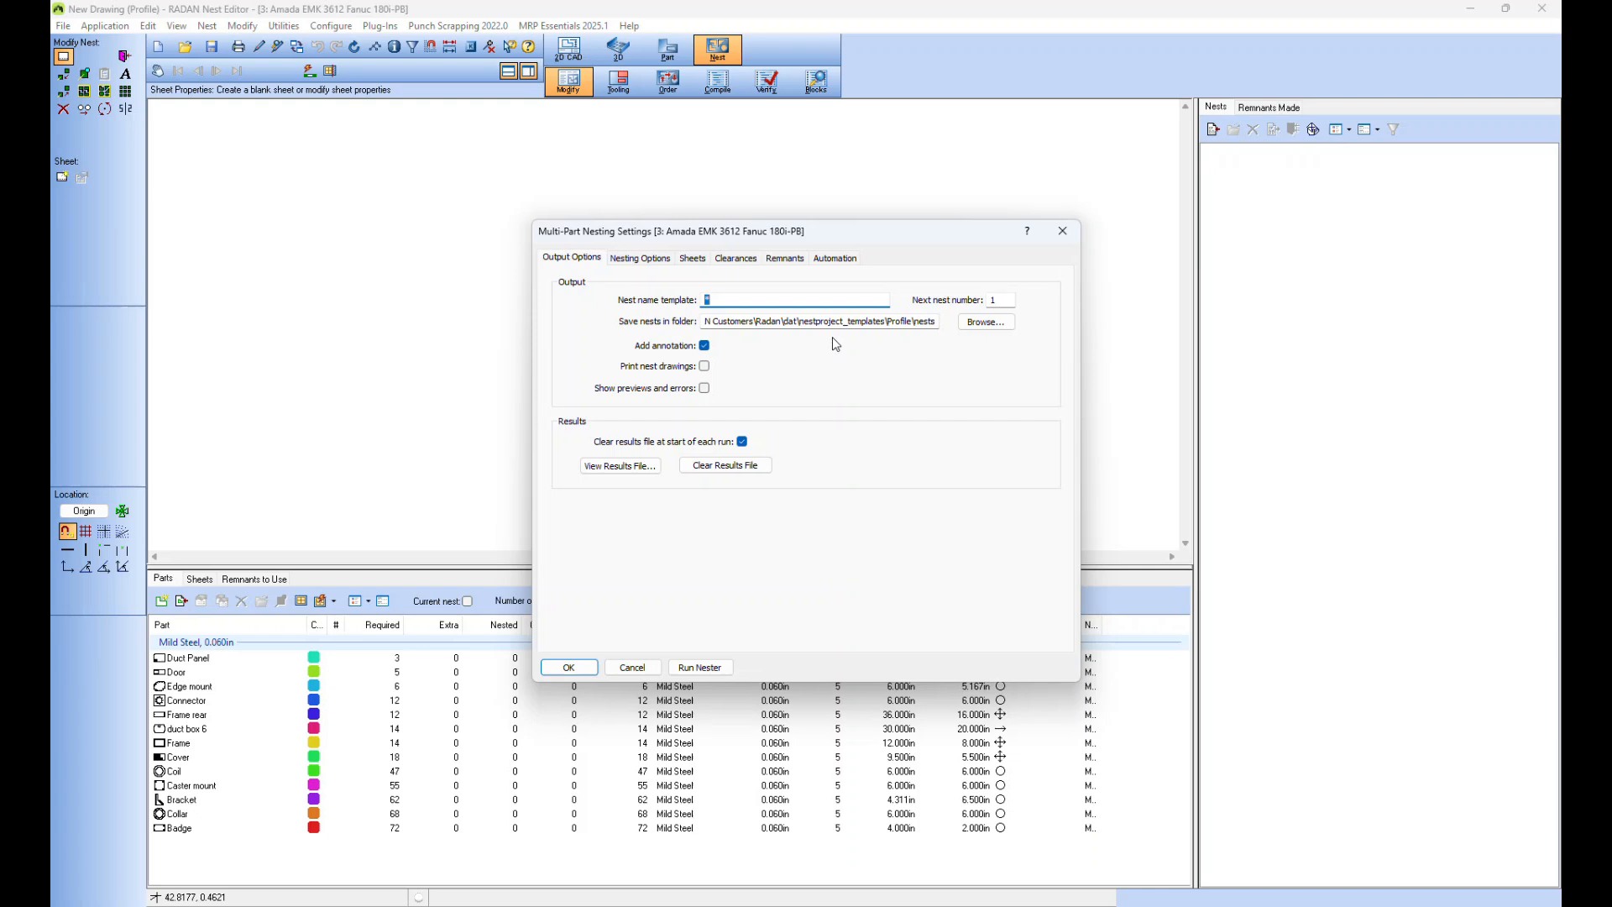
click(574, 668)
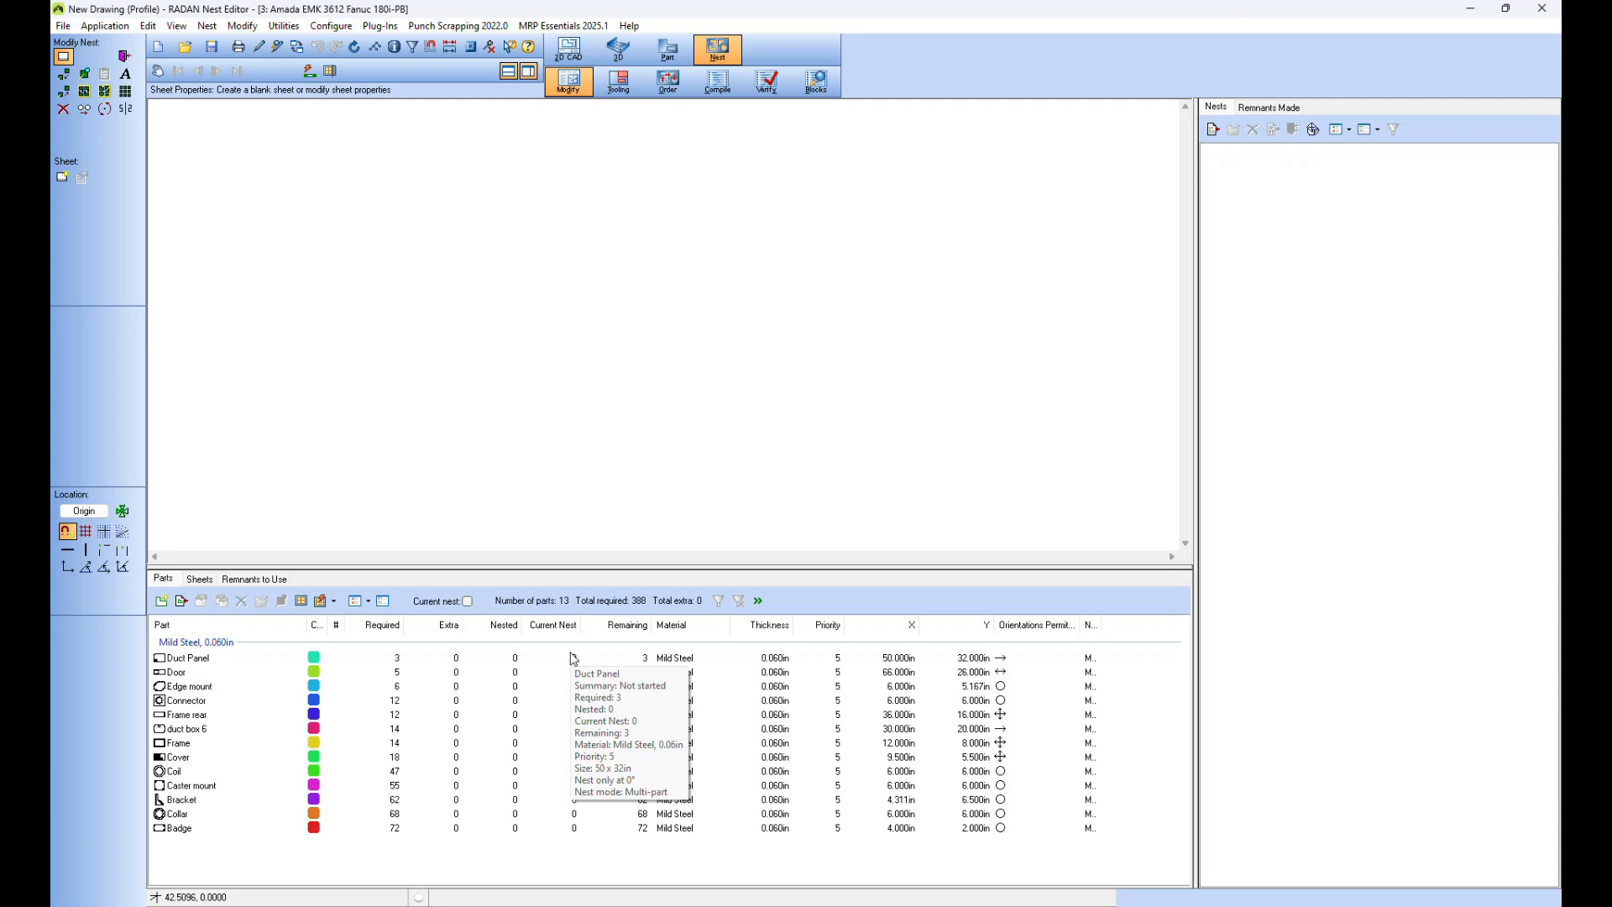
Step: Remove all parts from the project's parts list
drag(172, 844, 166, 663)
click(241, 600)
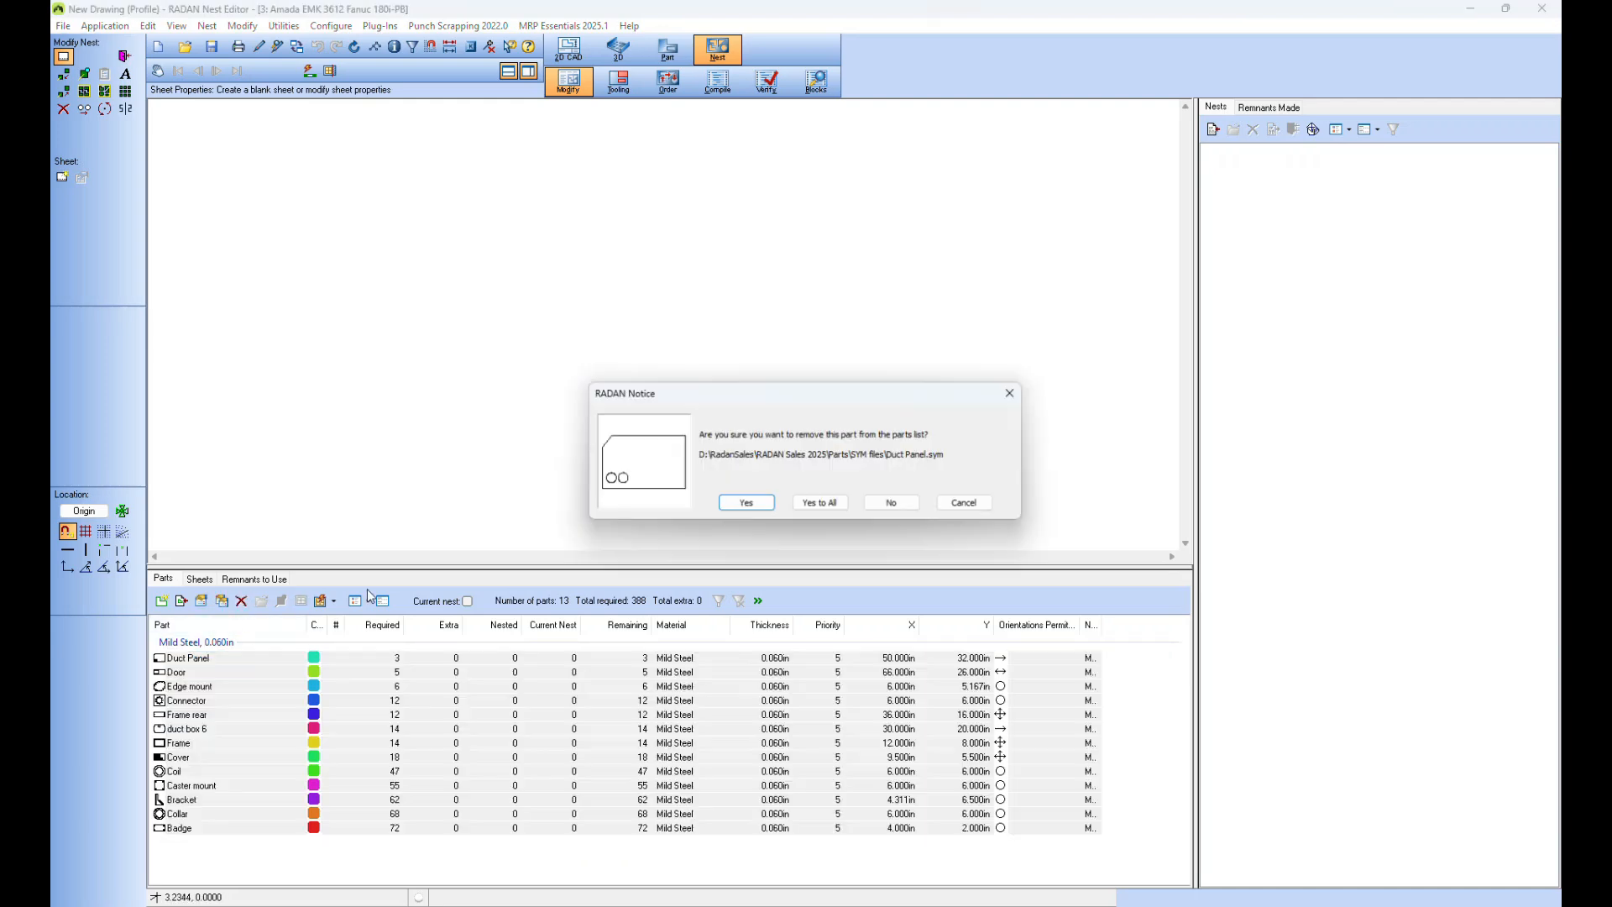
click(815, 502)
Step: Remove all sheets from the project's sheets list and slightly reduce the list area's height to enlarge the drawing area
click(210, 580)
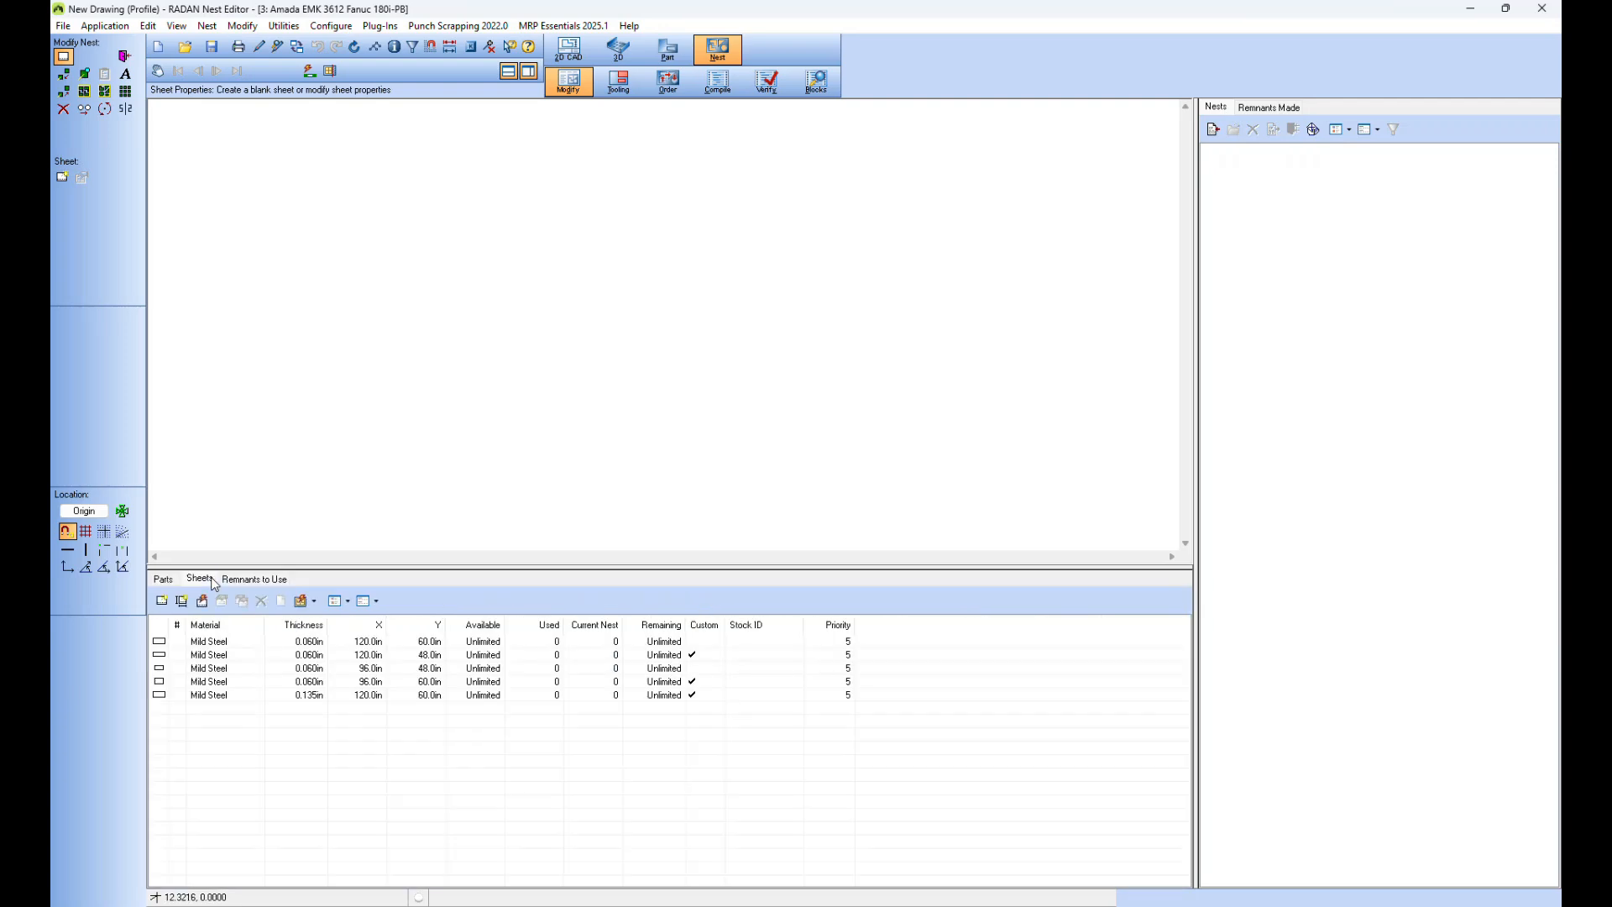
drag(206, 727, 205, 643)
click(261, 601)
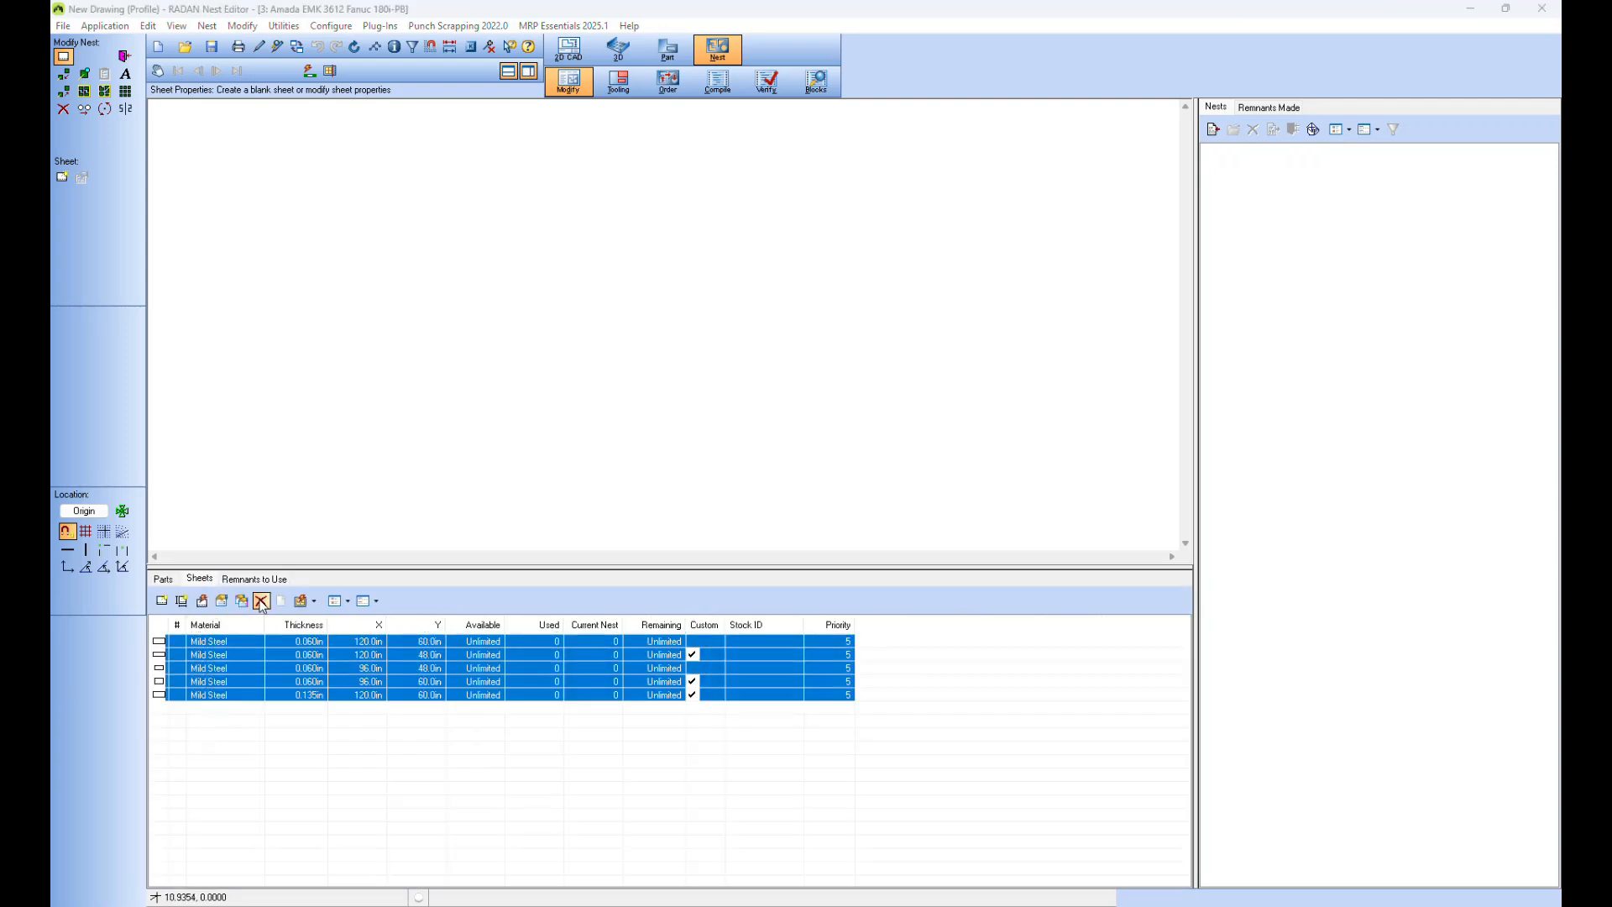
click(770, 487)
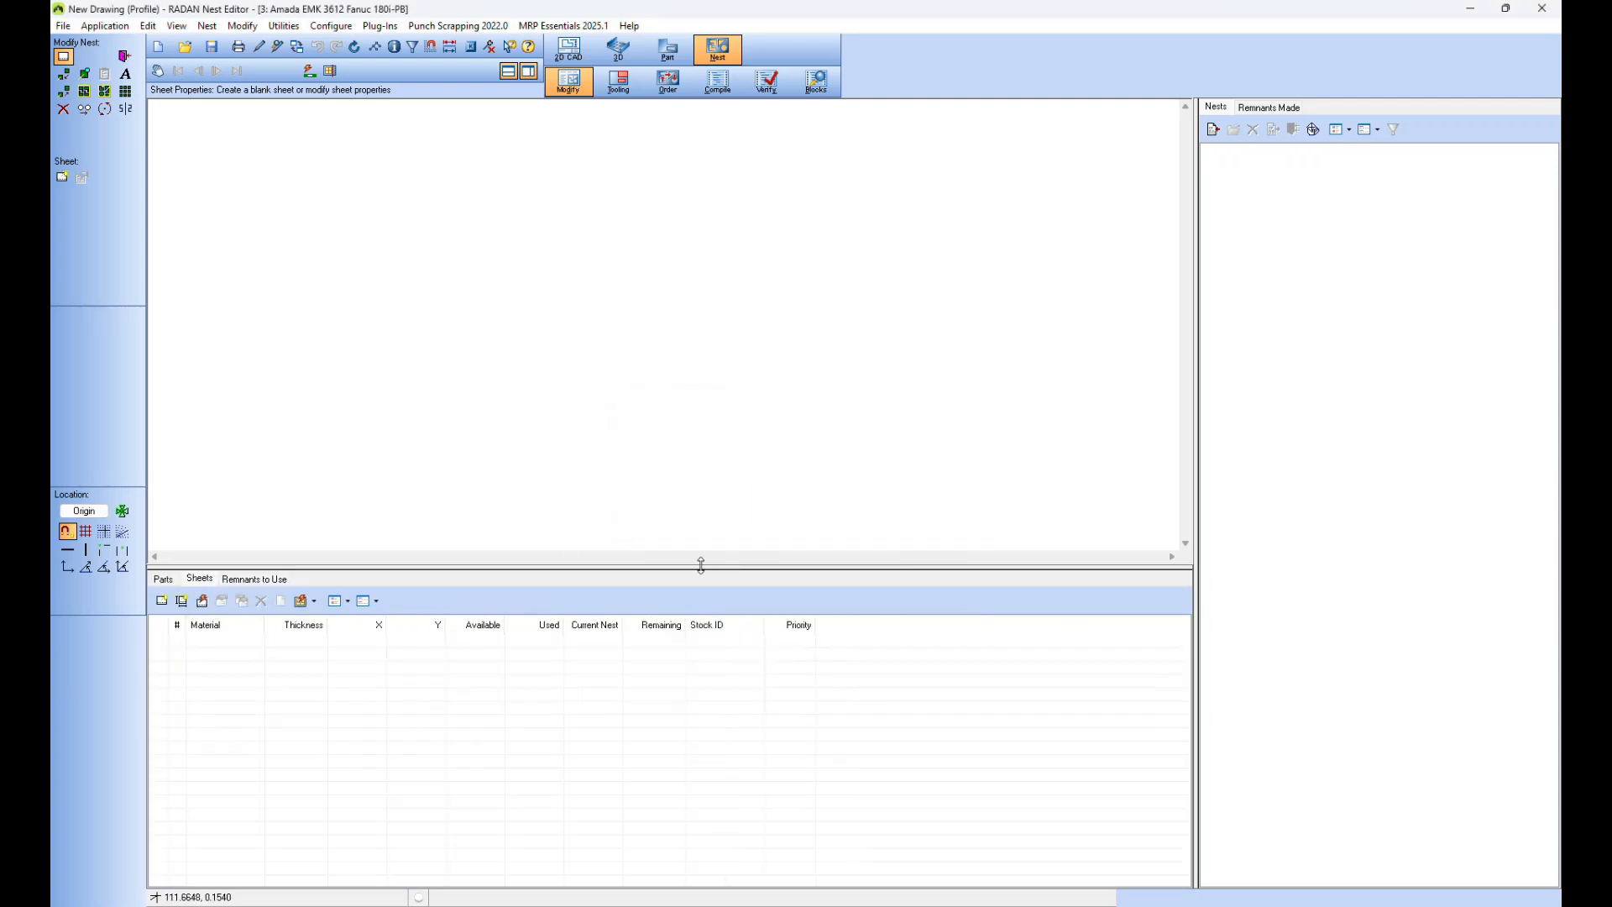
drag(705, 568, 705, 598)
click(163, 609)
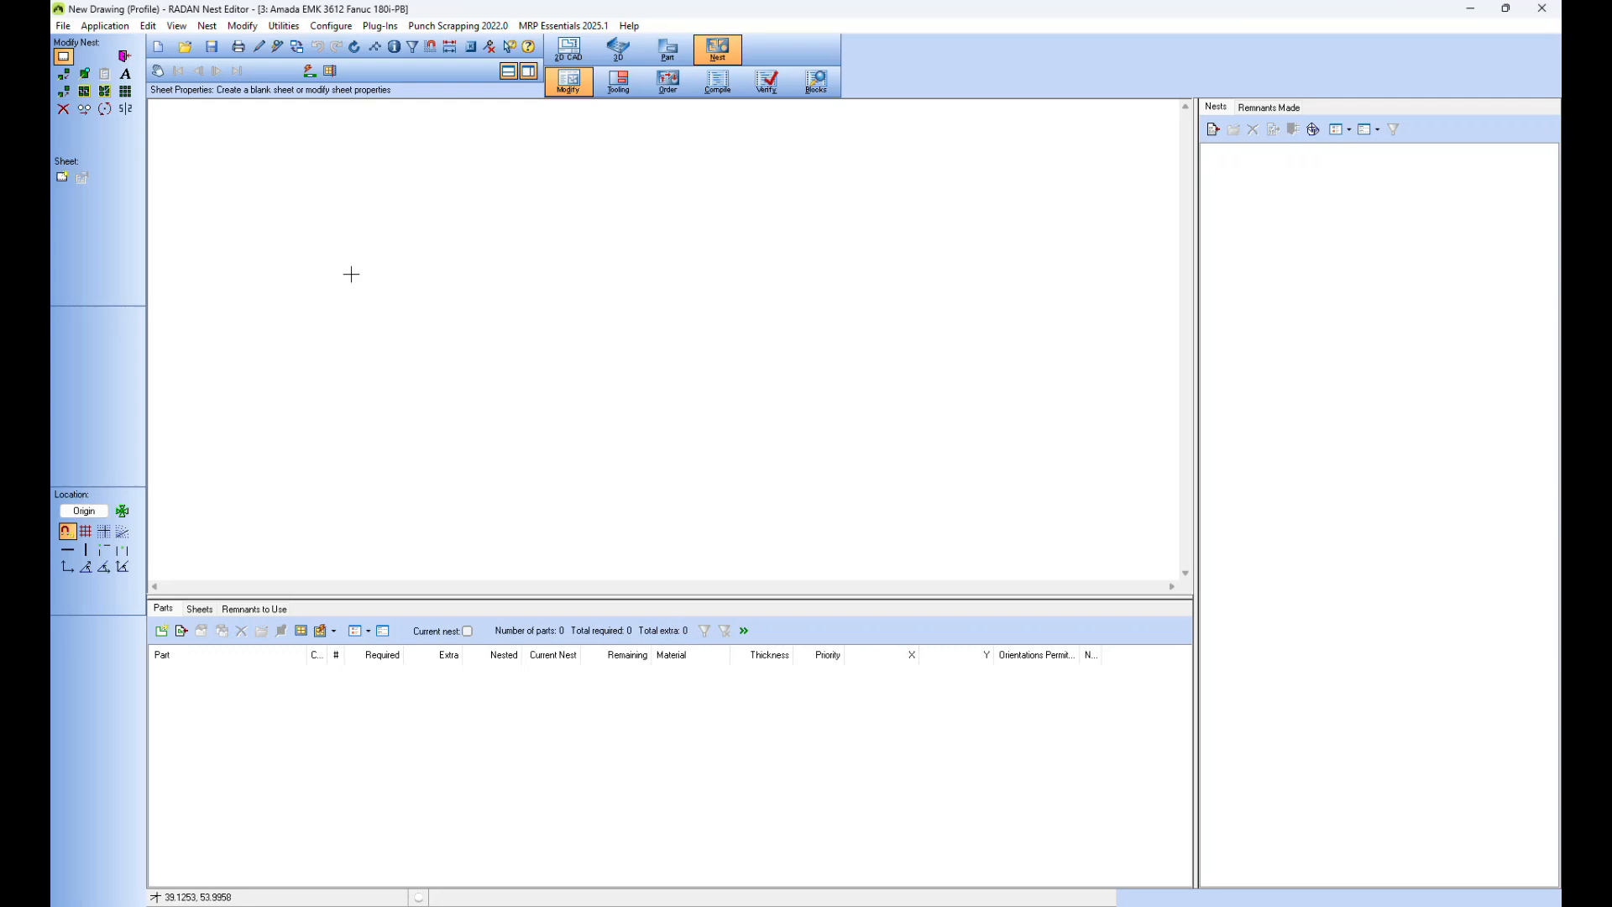
Step: Save the project as a template named Amada
click(63, 26)
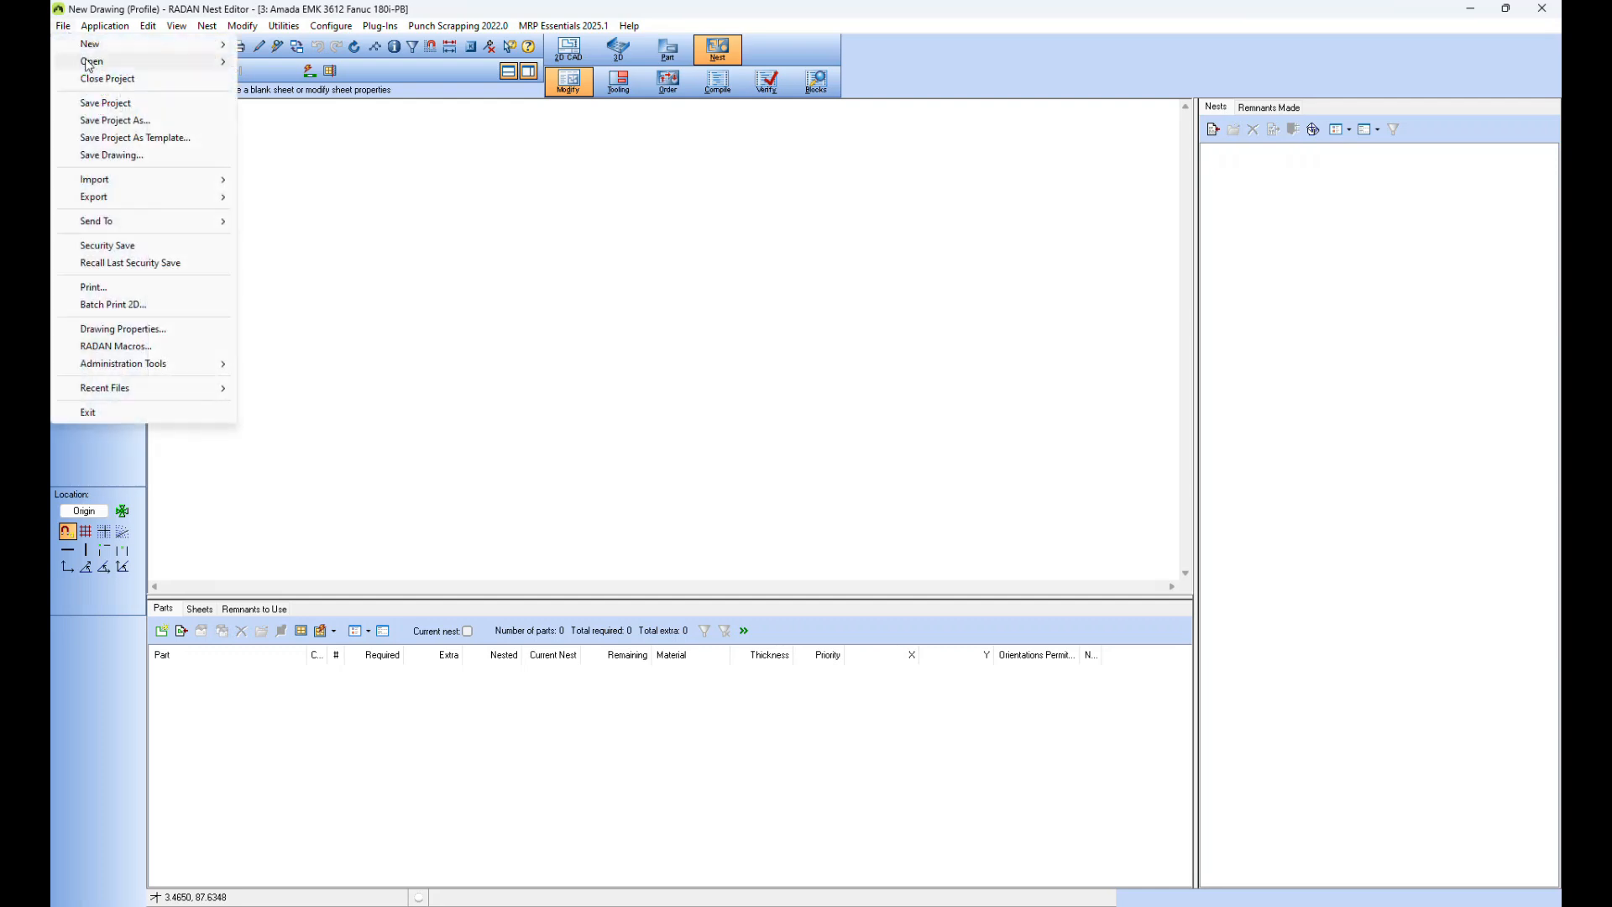
click(111, 139)
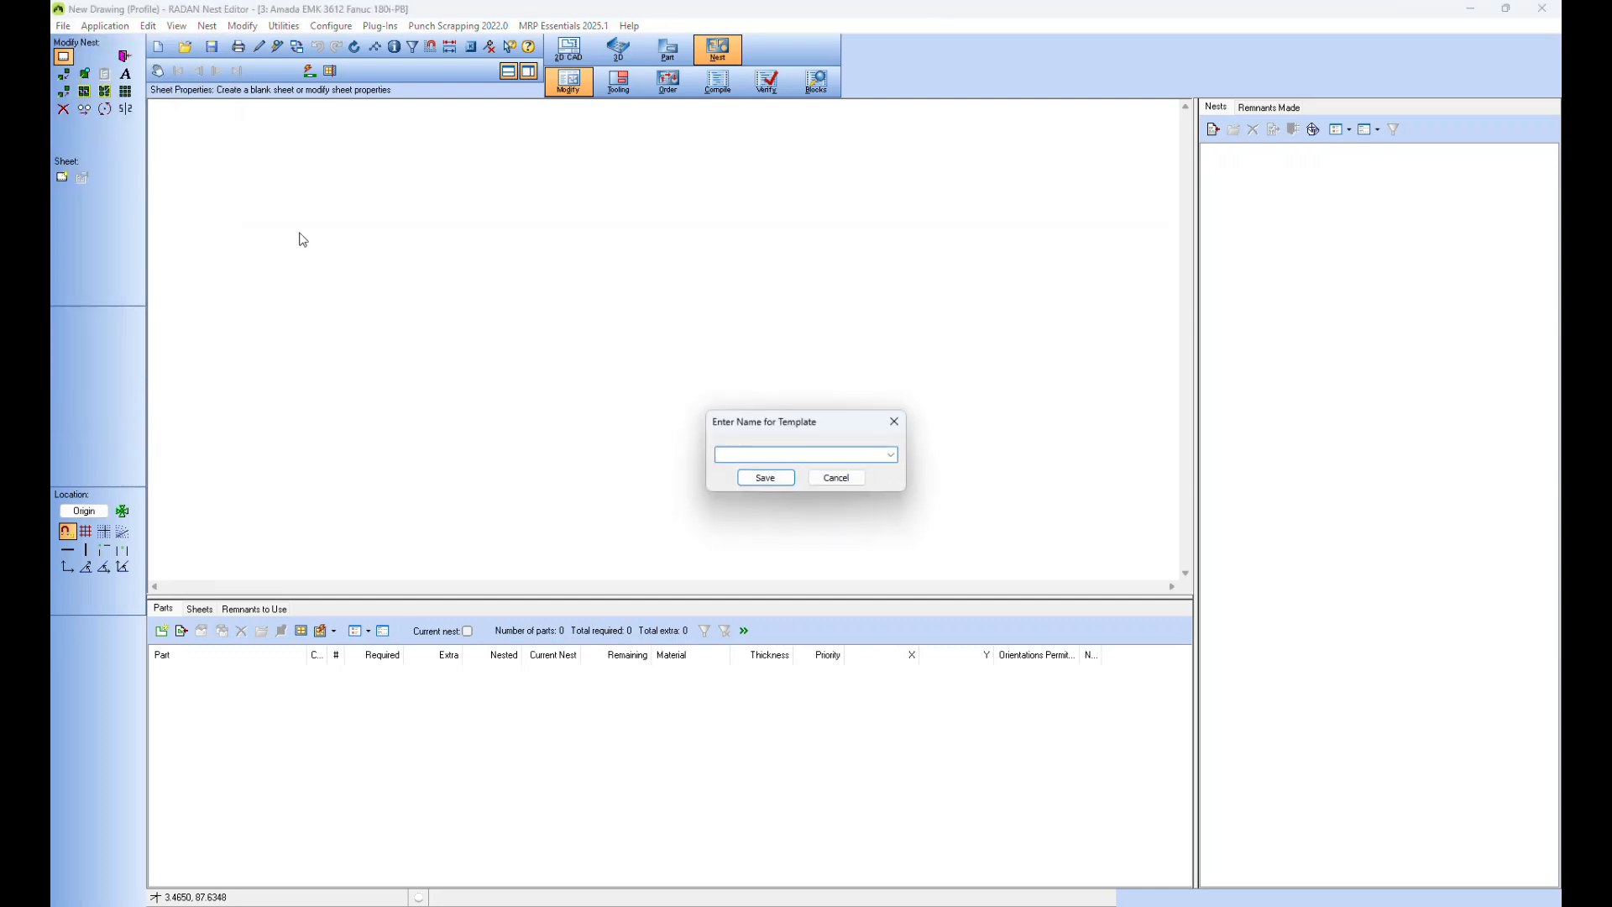
text(aMADA)
key(BackSpace)
key(BackSpace)
key(BackSpace)
key(BackSpace)
key(BackSpace)
text(Amada)
click(765, 478)
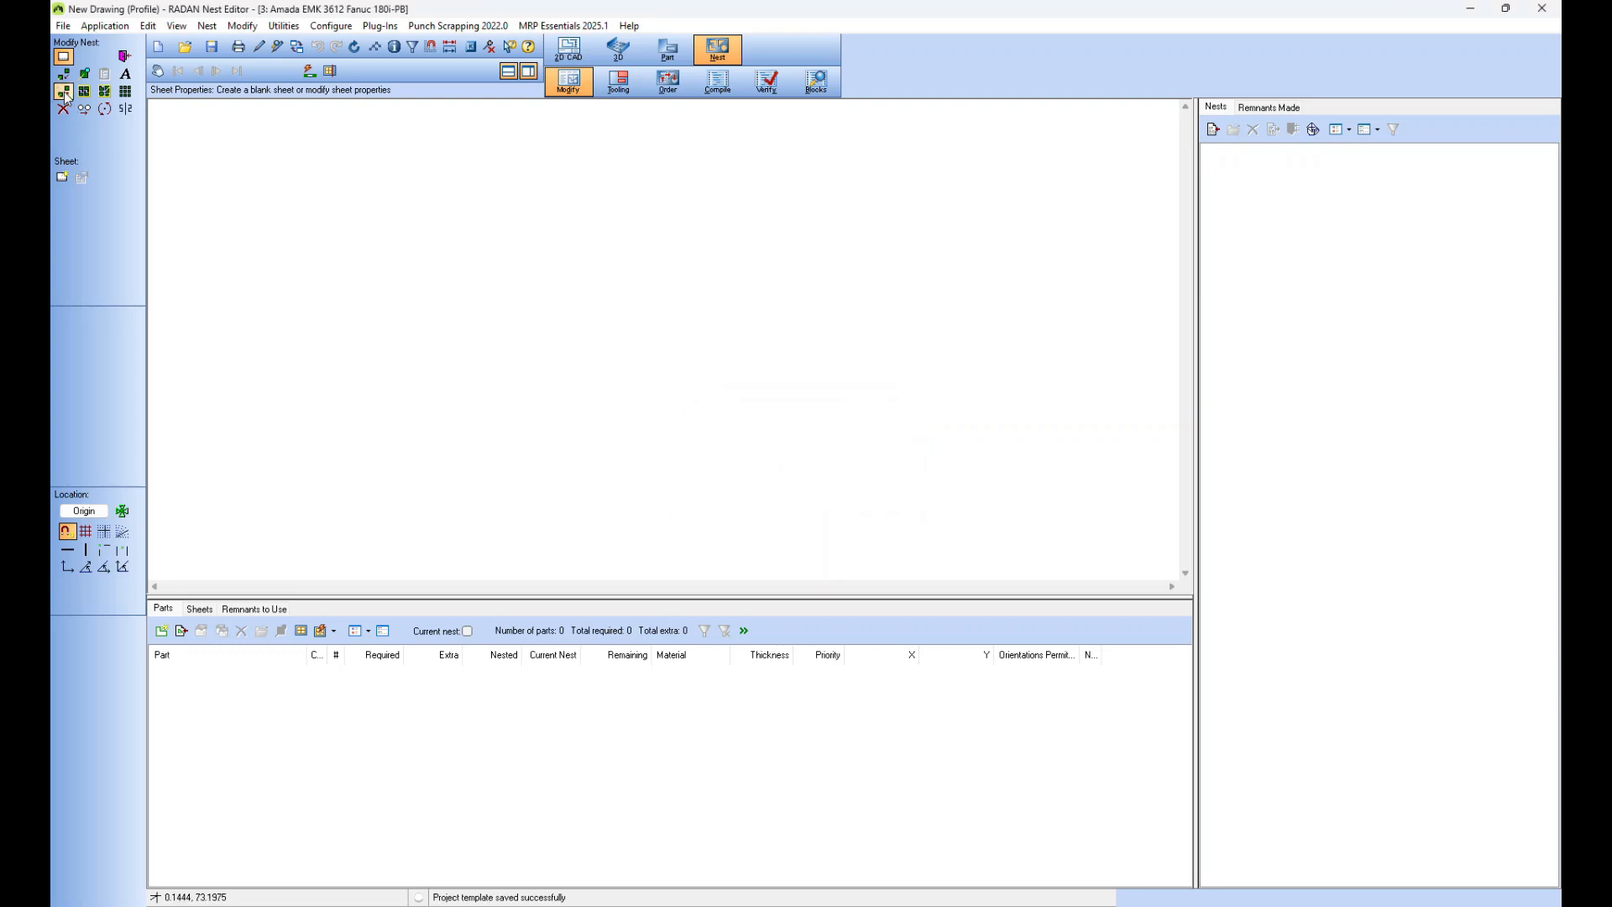
Step: Create a new nest project named mirkesdog from the Amada template, without saving the current drawing and project
click(63, 26)
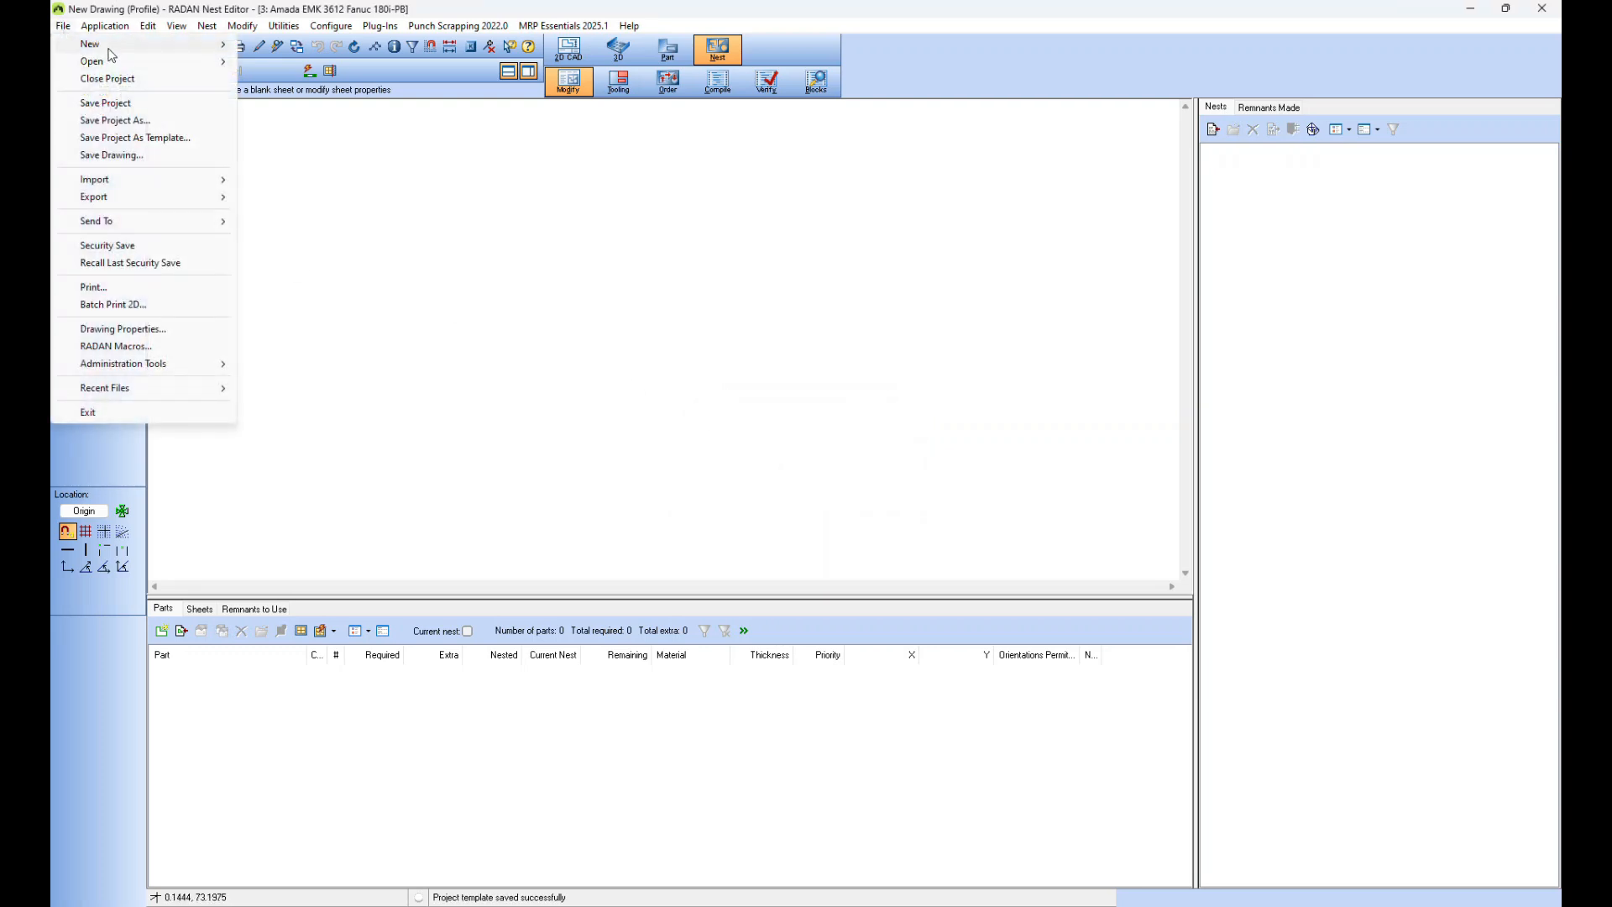
mouse_move(109, 44)
click(296, 58)
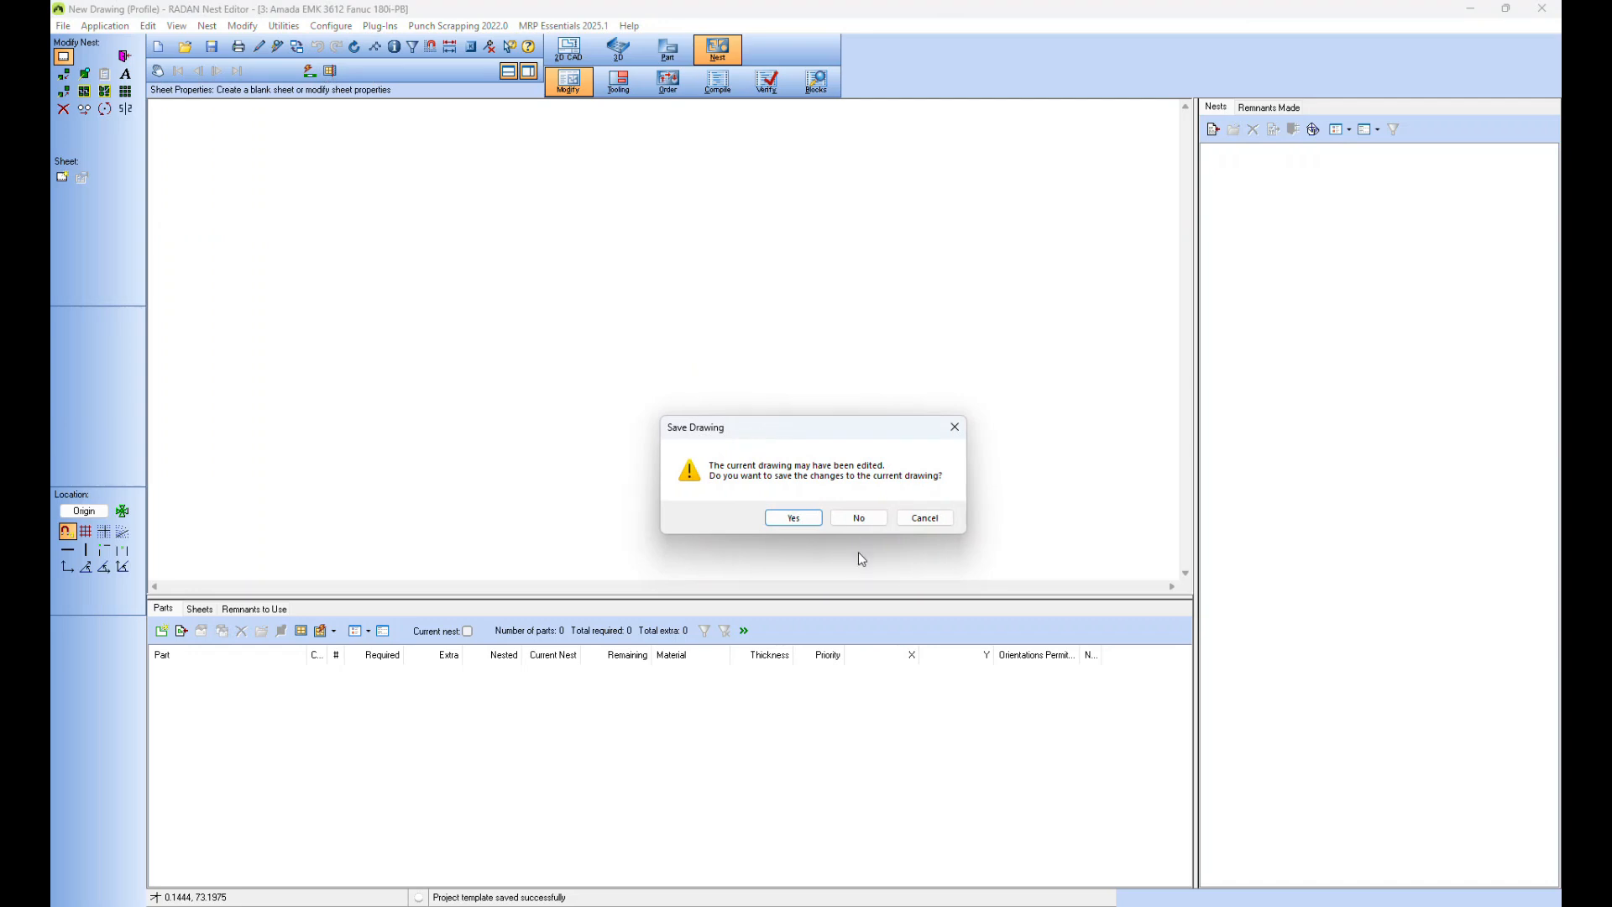
click(860, 517)
click(856, 535)
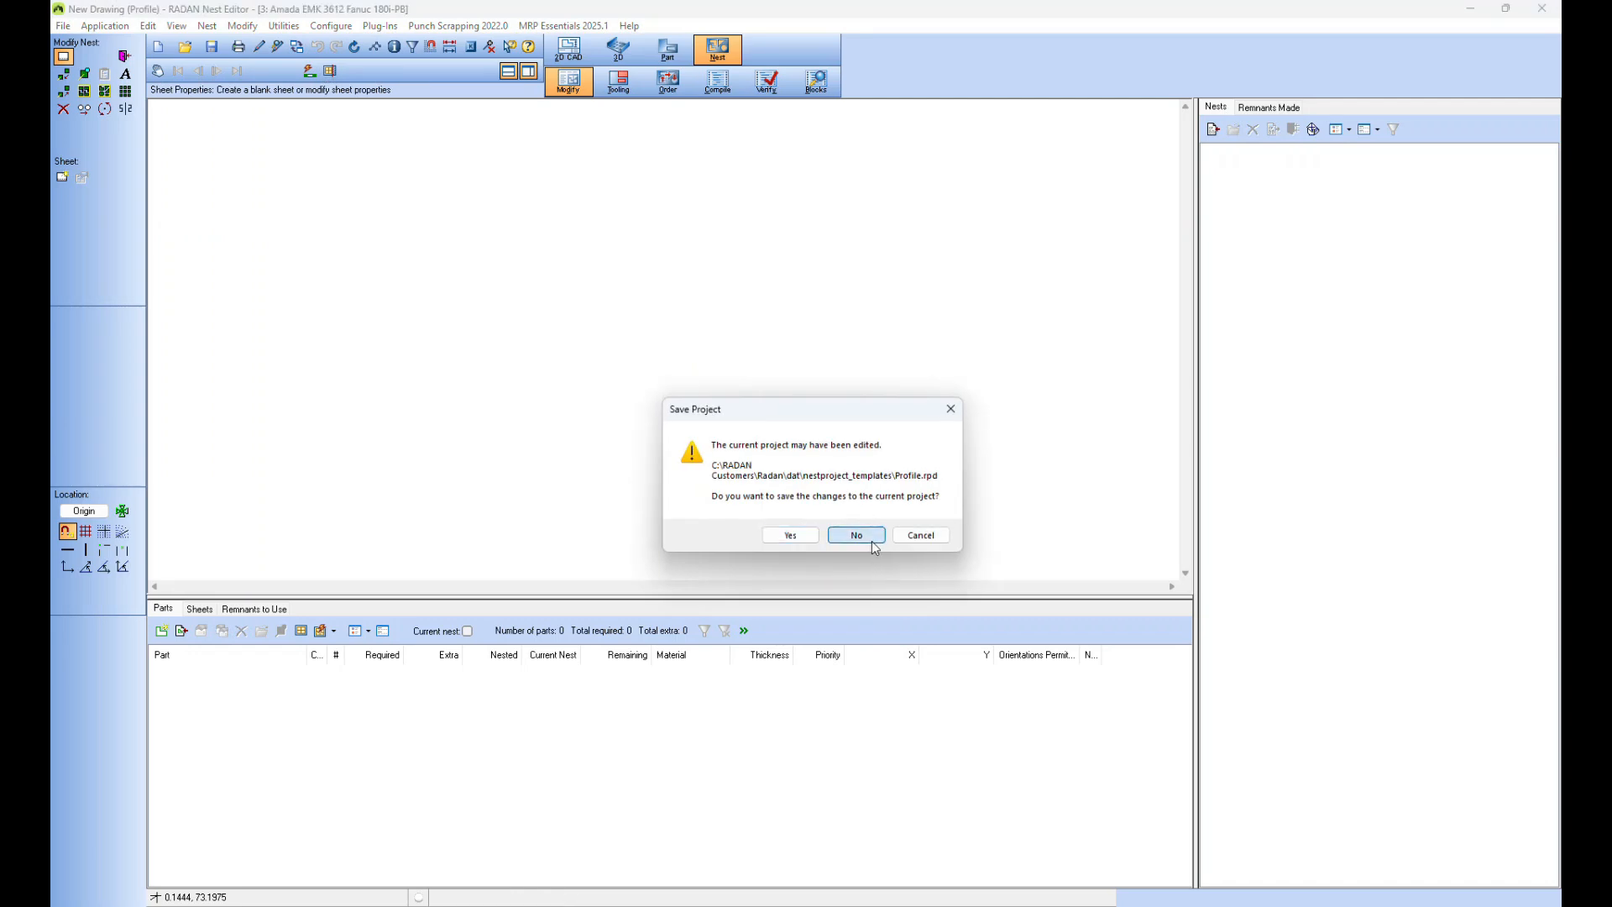
click(1032, 460)
click(968, 496)
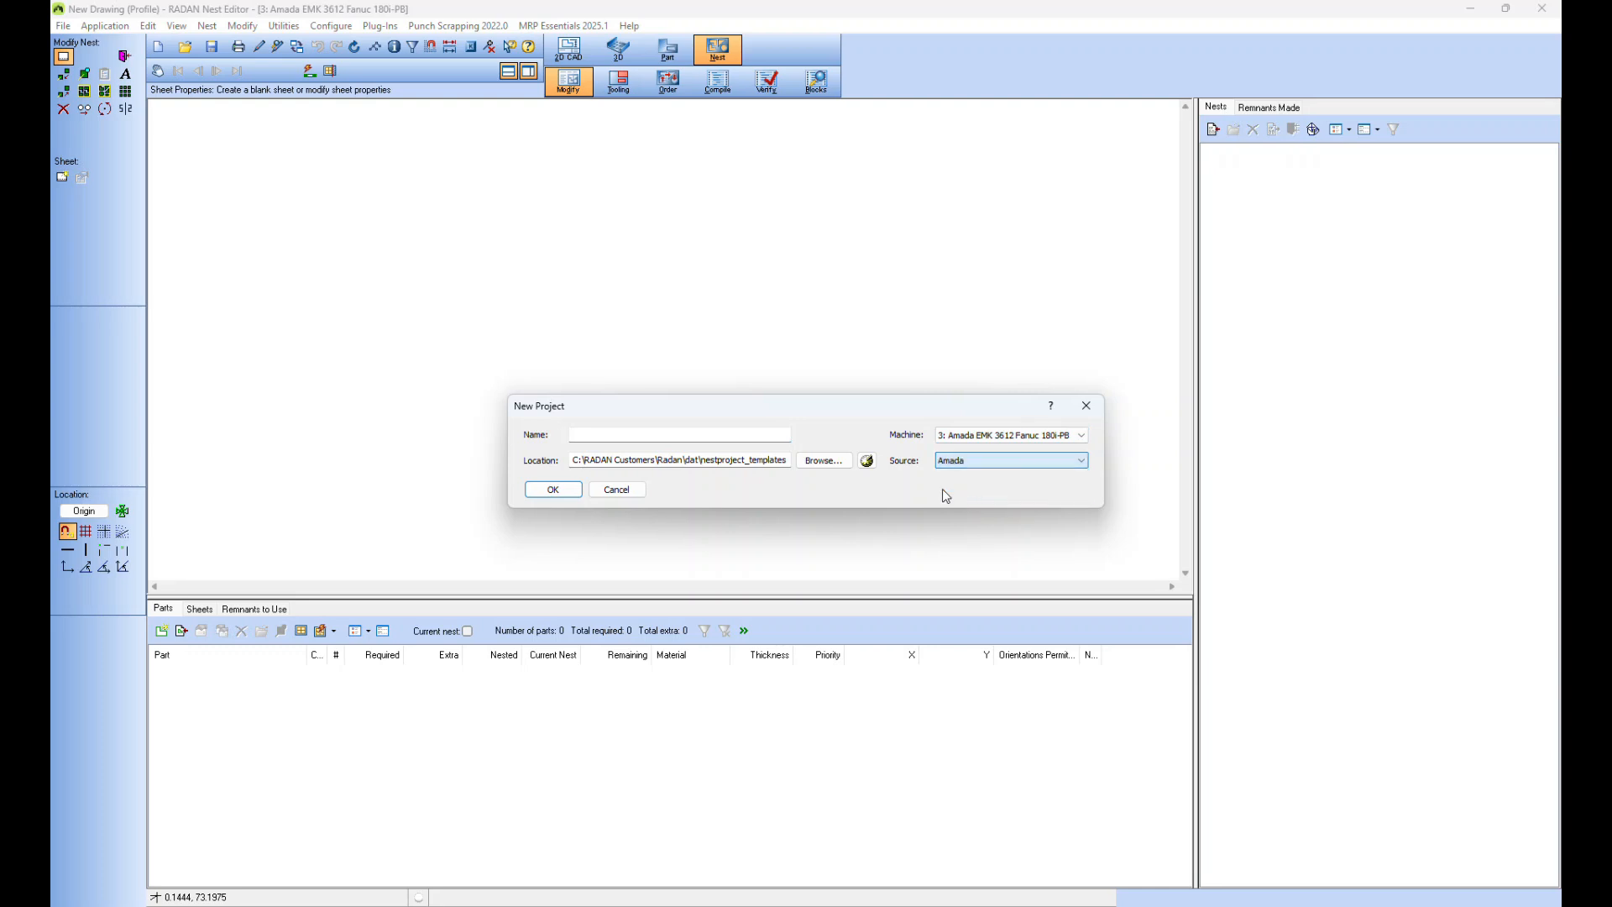
click(631, 434)
text(mirkesdog)
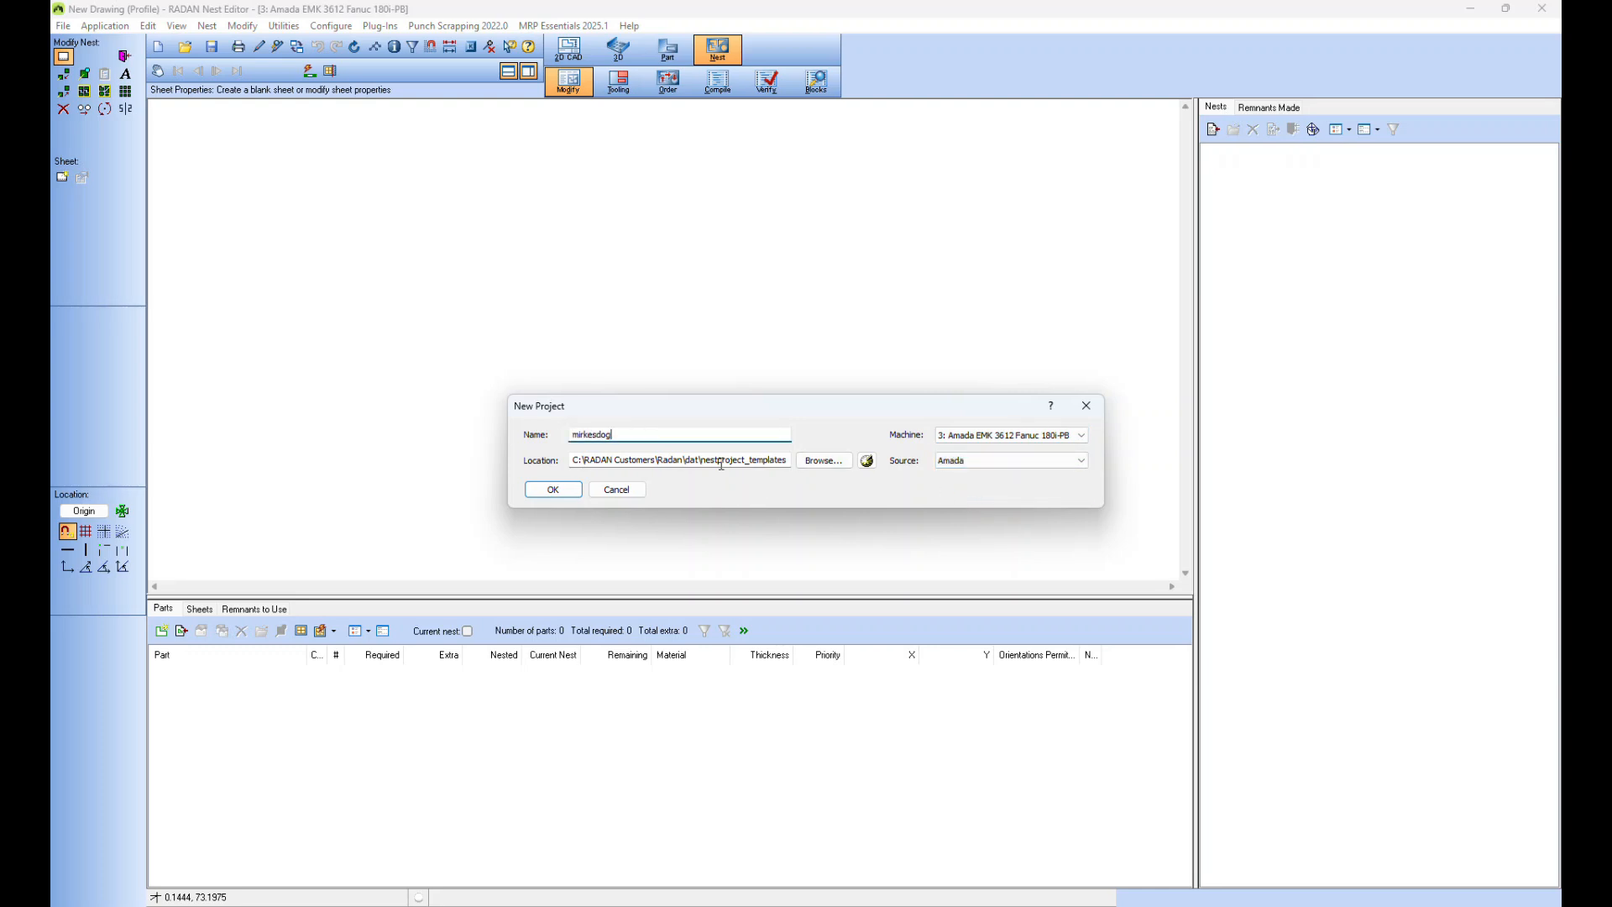
click(553, 490)
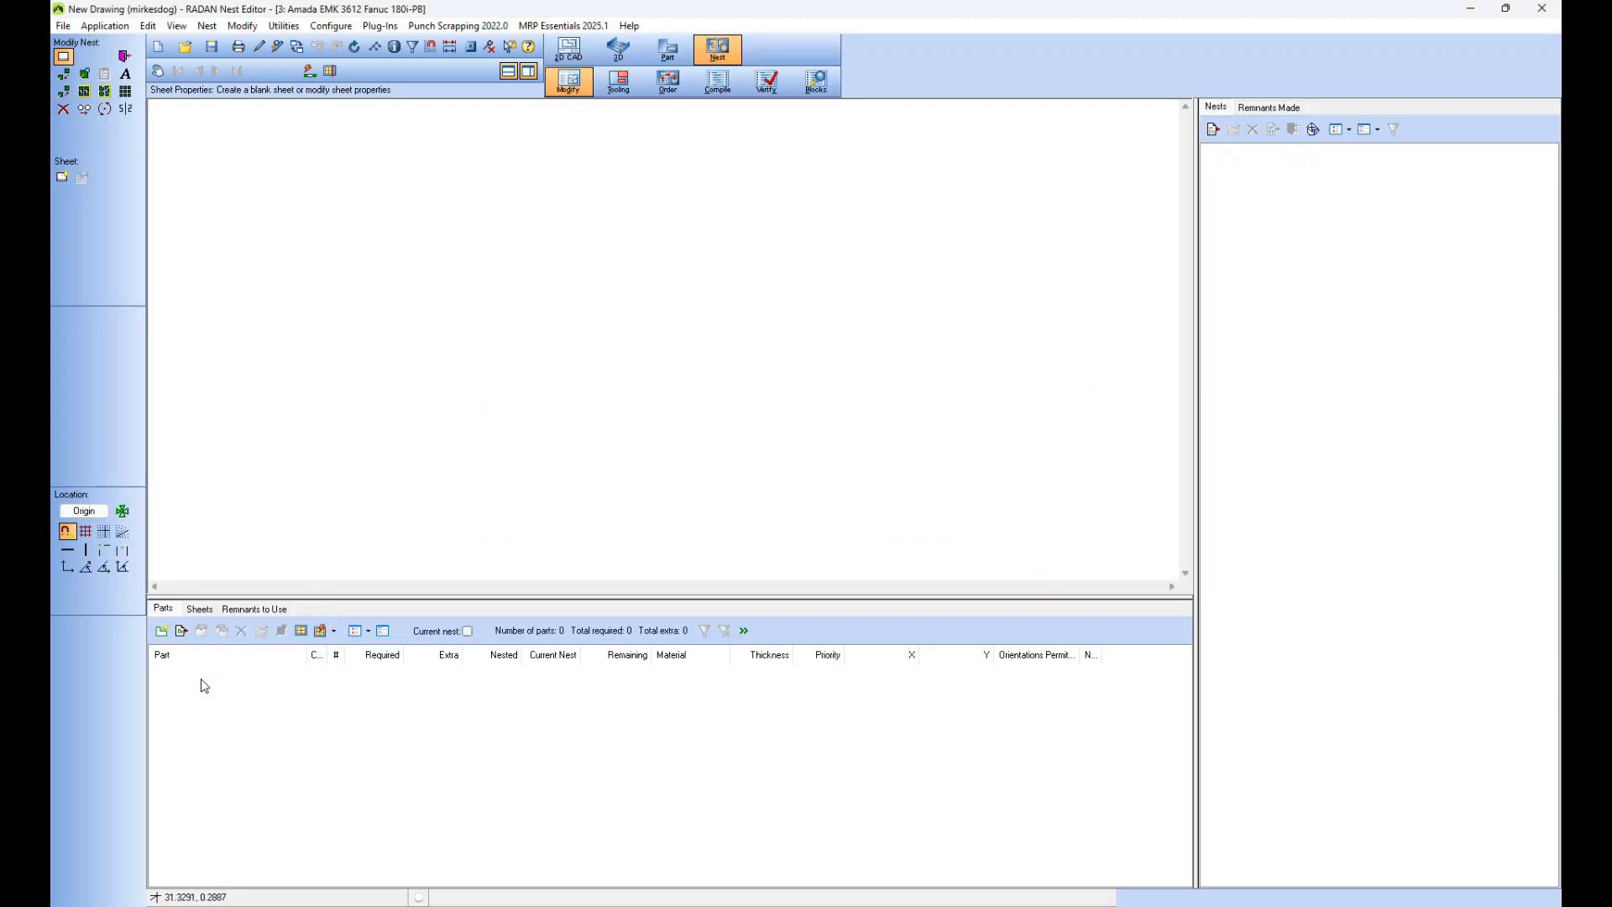
Step: Check the new project's sheets and parts lists and its nesting clearance and automation settings against the template
click(199, 611)
click(163, 609)
click(334, 631)
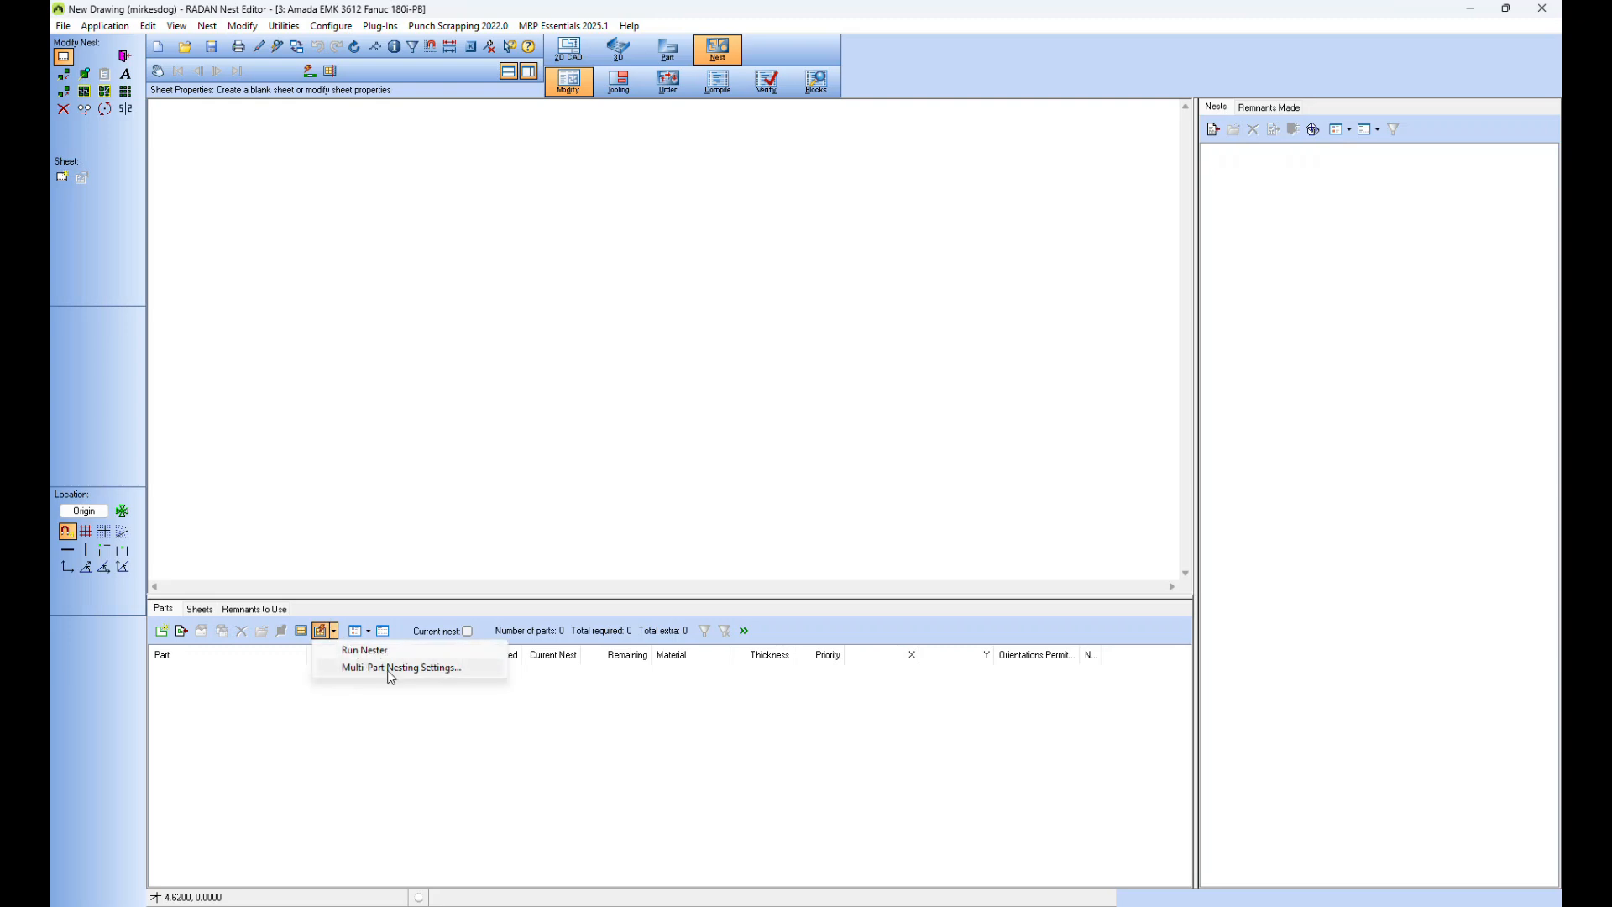
click(391, 669)
click(743, 266)
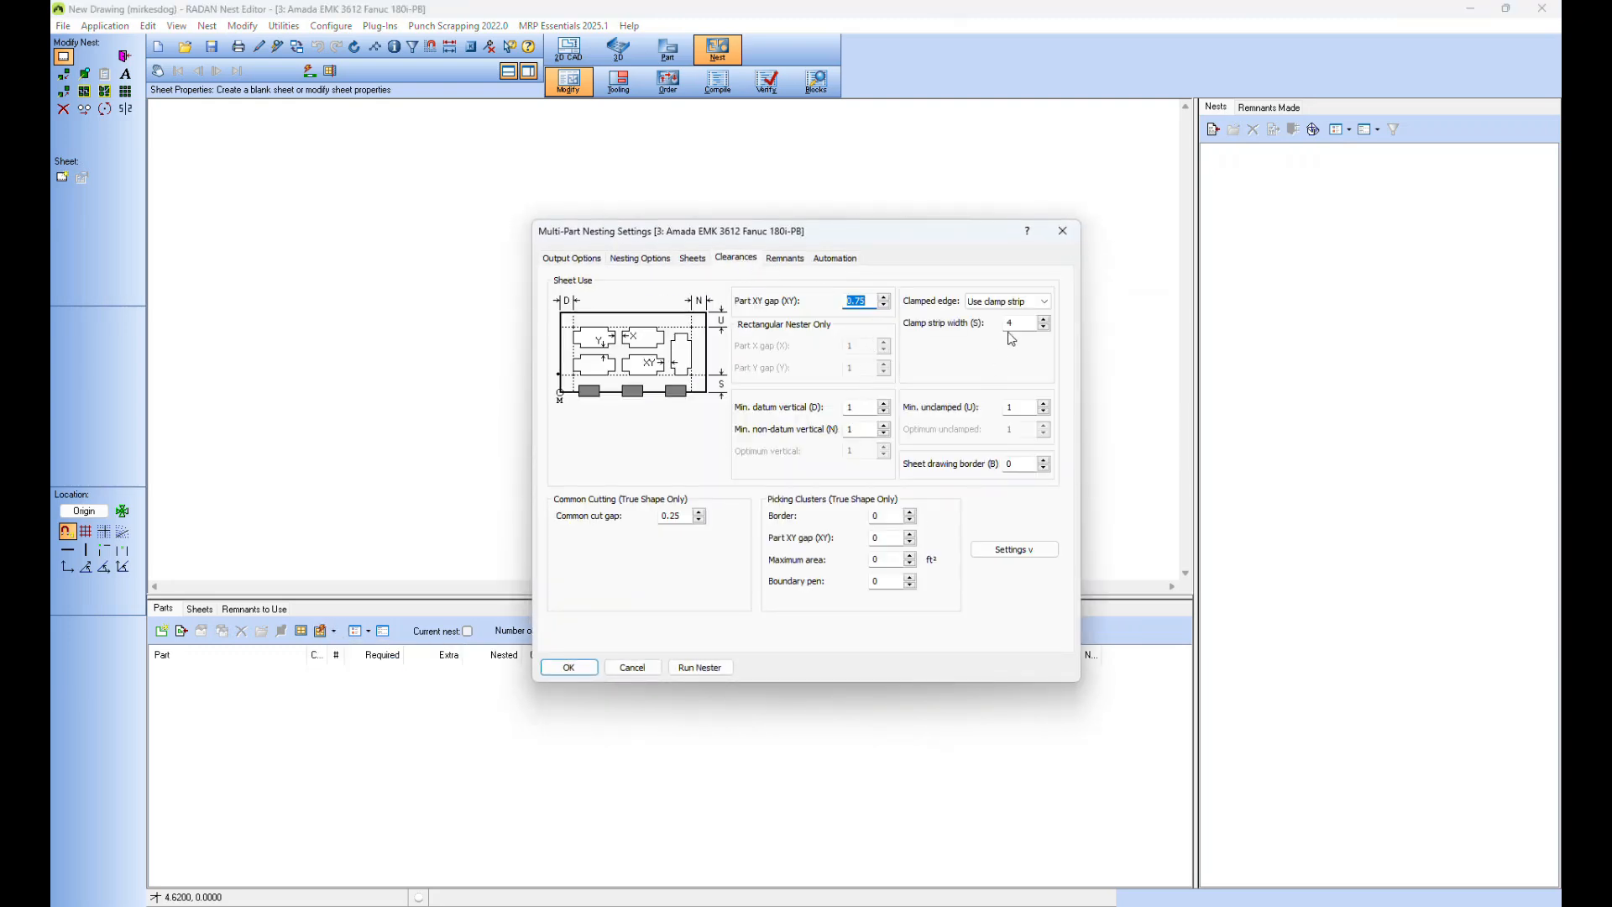
click(836, 257)
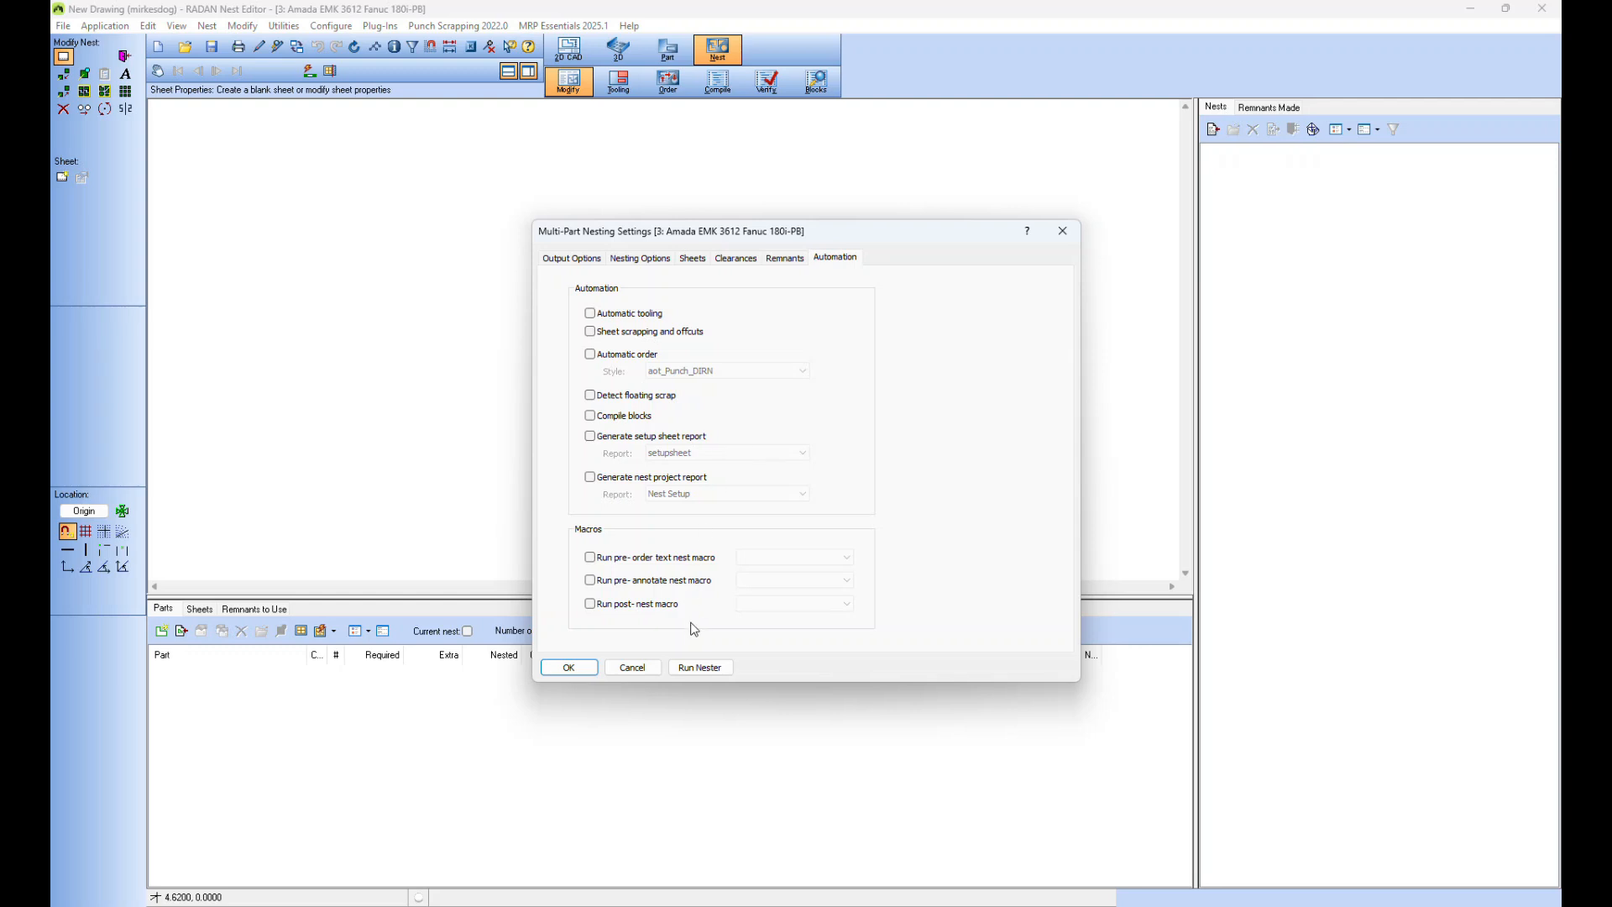
click(634, 667)
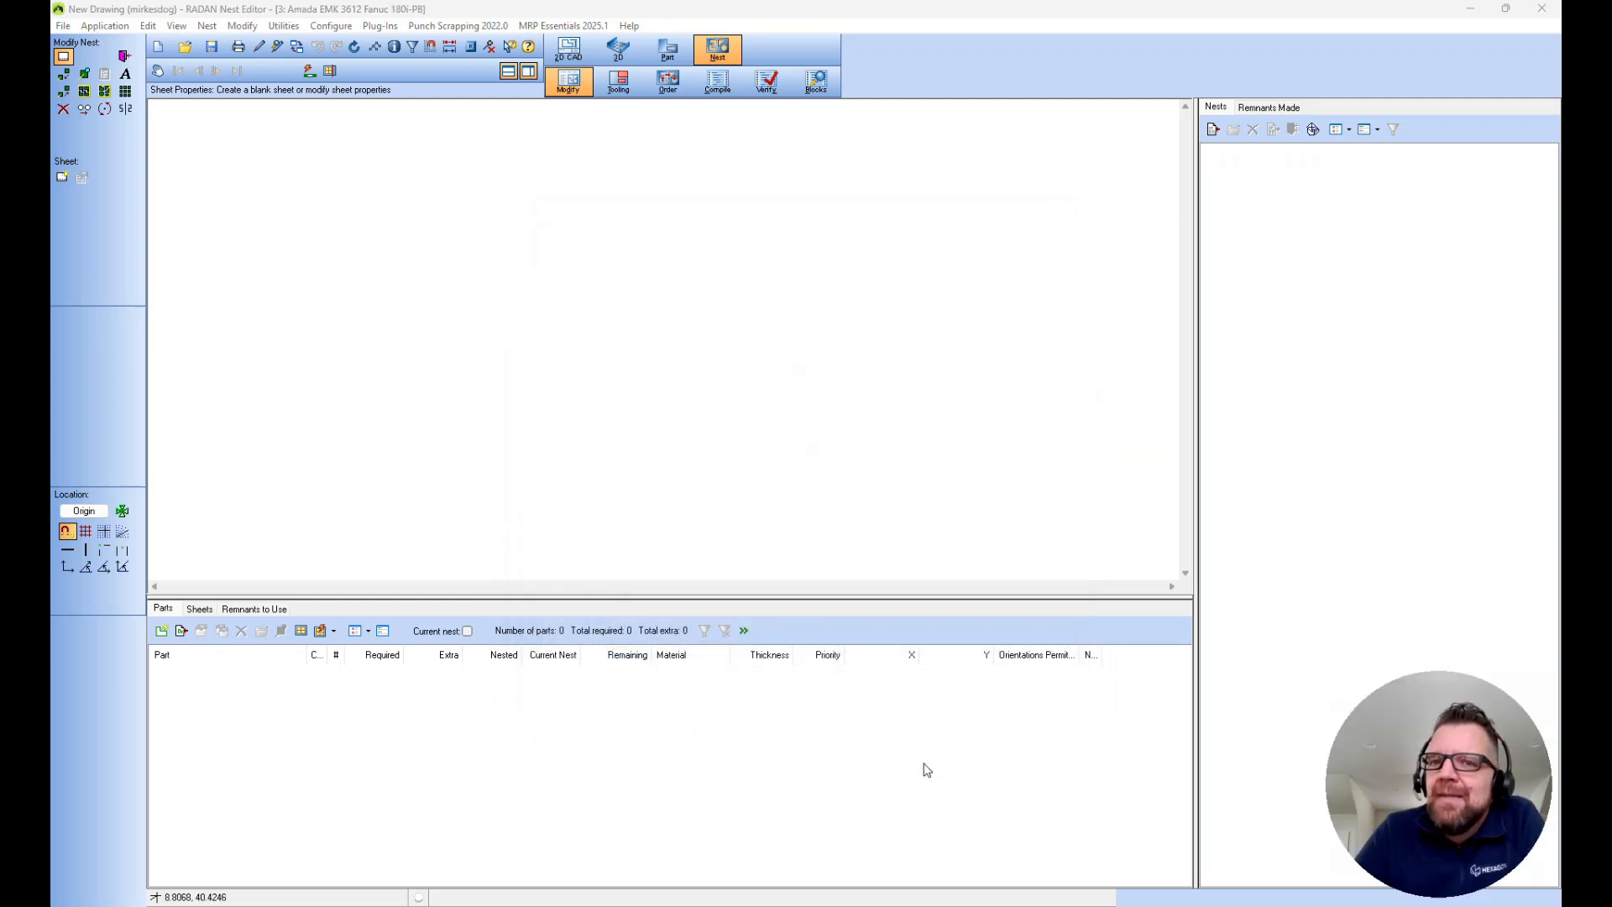